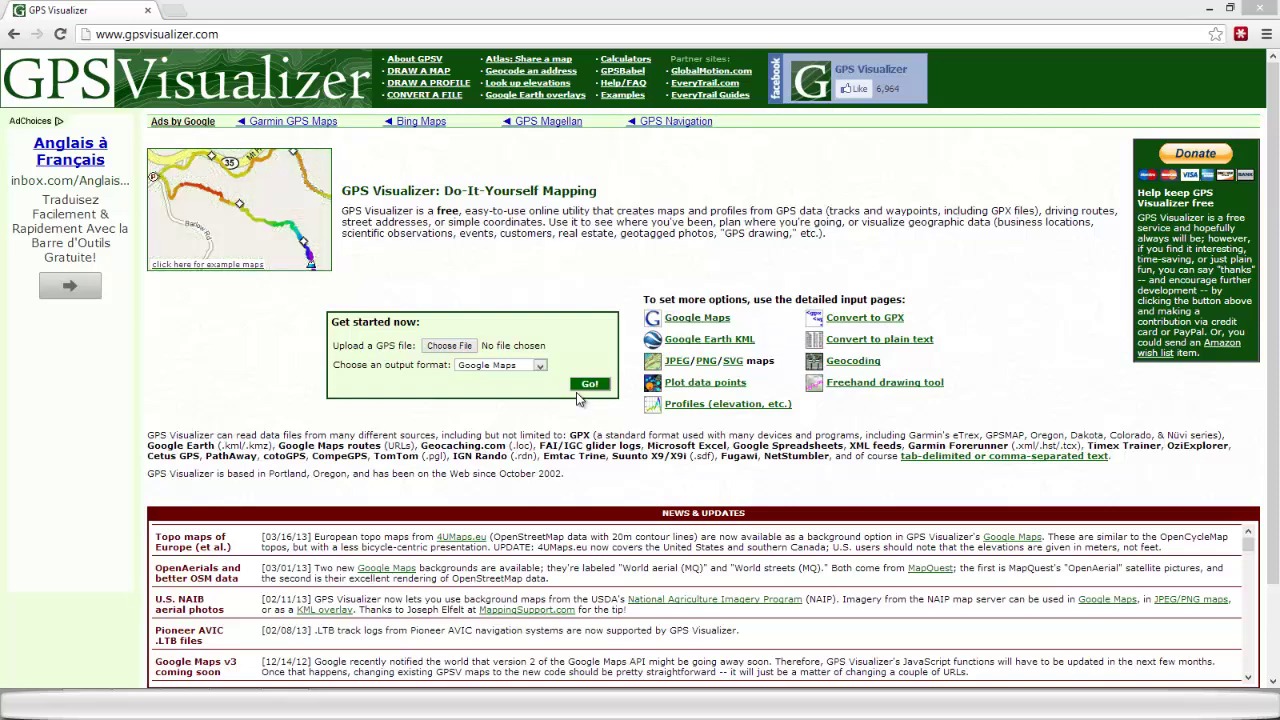
Load General Navigation 20130330.gpx into the upload form, keeping Google Maps as the output format.
{"action": "left_click", "coordinate": [449, 346]}
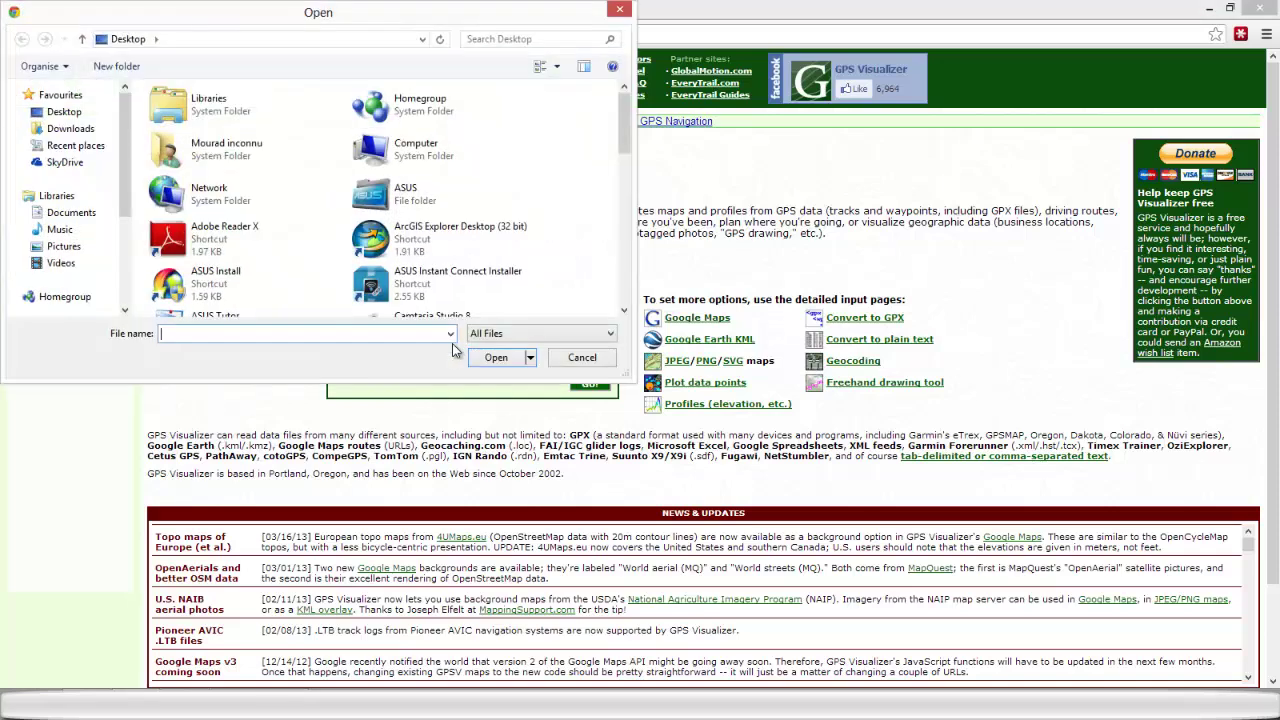
{"action": "left_click_drag", "start_coordinate": [622, 140], "coordinate": [581, 298]}
{"action": "left_click", "coordinate": [436, 170]}
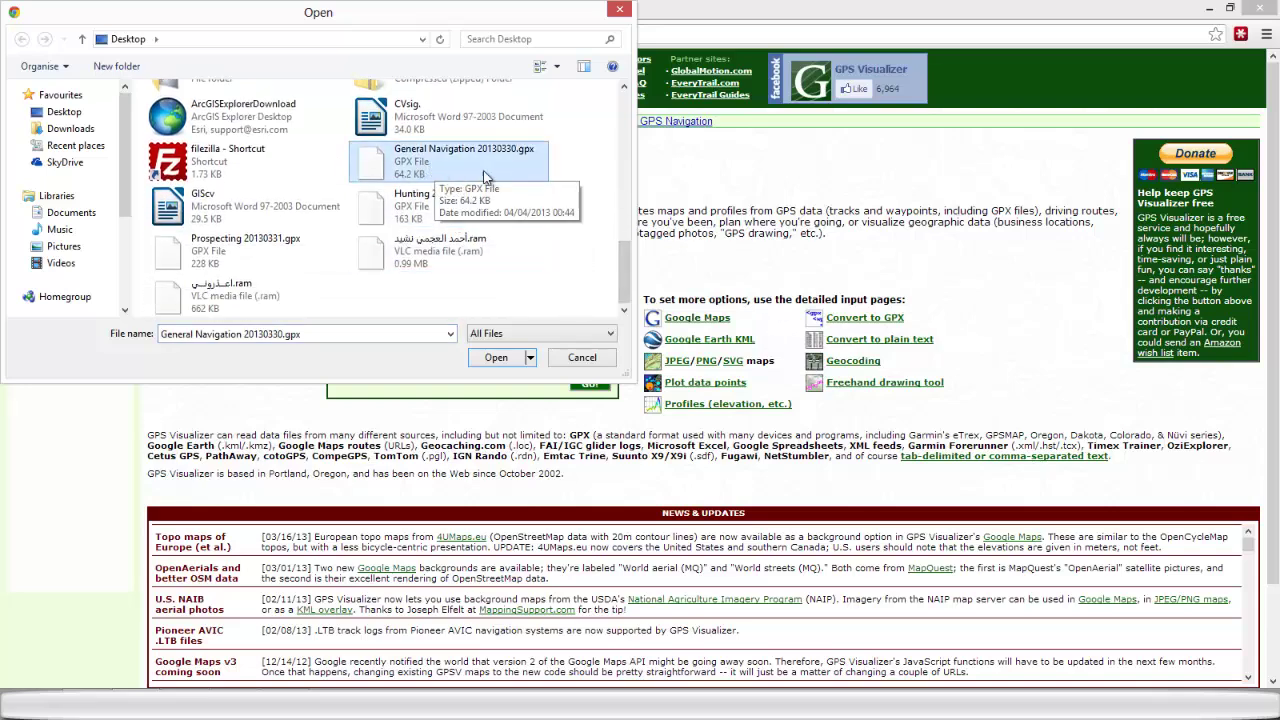
{"action": "left_click", "coordinate": [496, 358]}
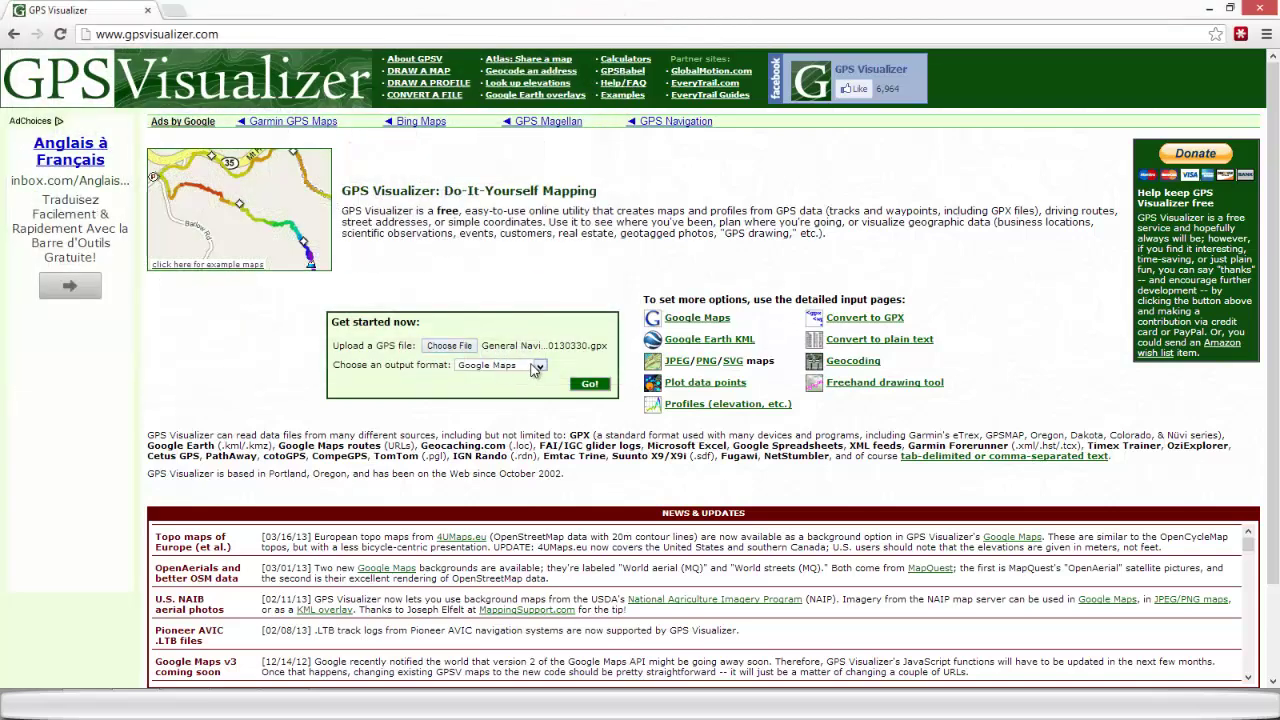
{"action": "left_click", "coordinate": [535, 368]}
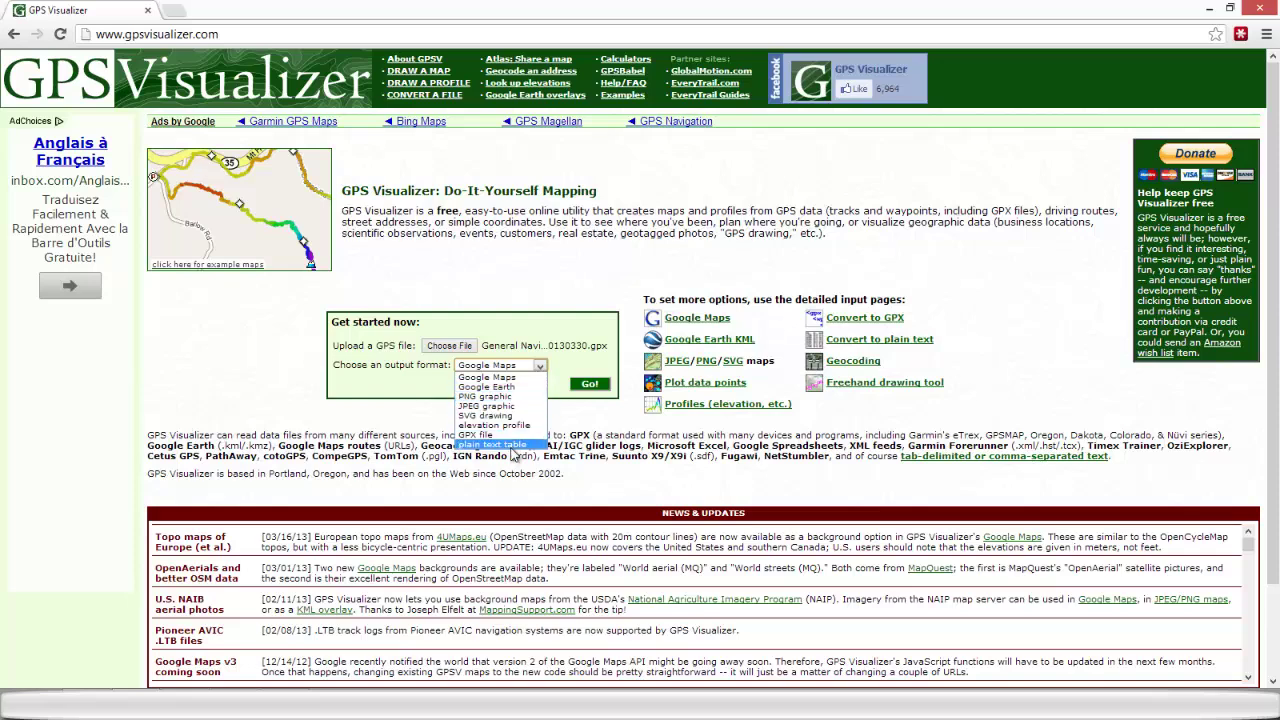
{"action": "left_click", "coordinate": [518, 381]}
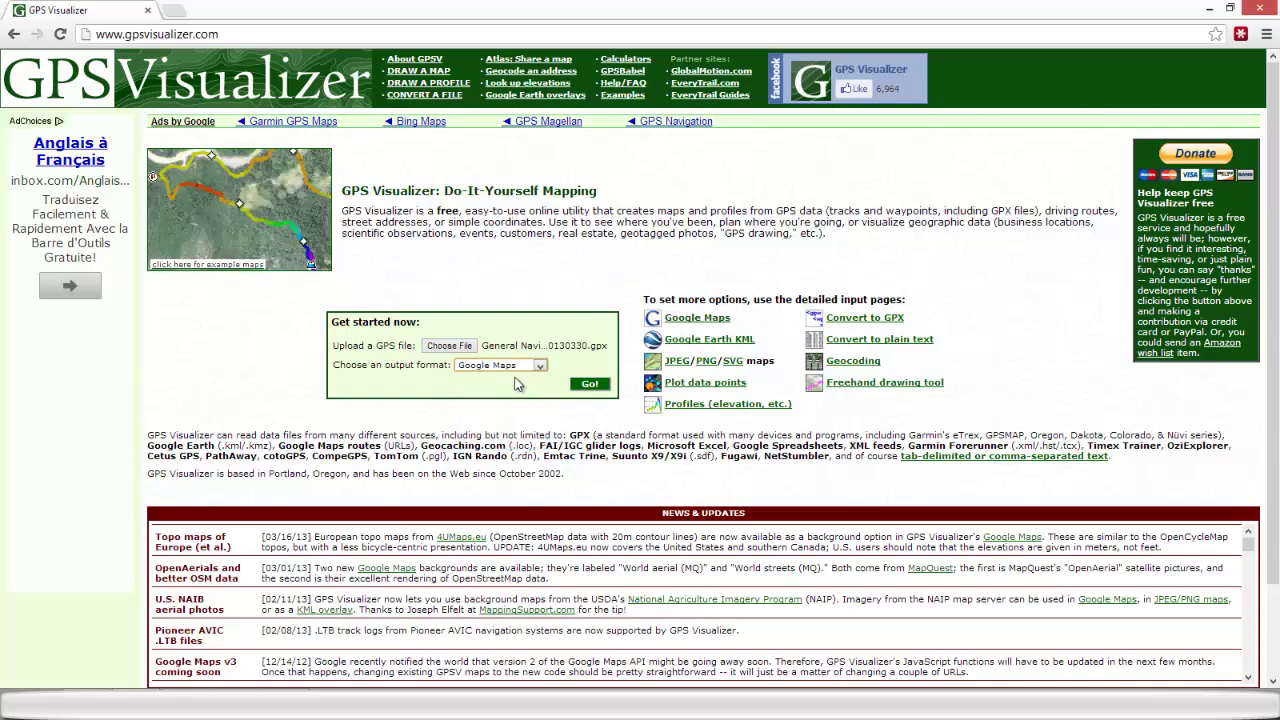
{"action": "left_click", "coordinate": [590, 386]}
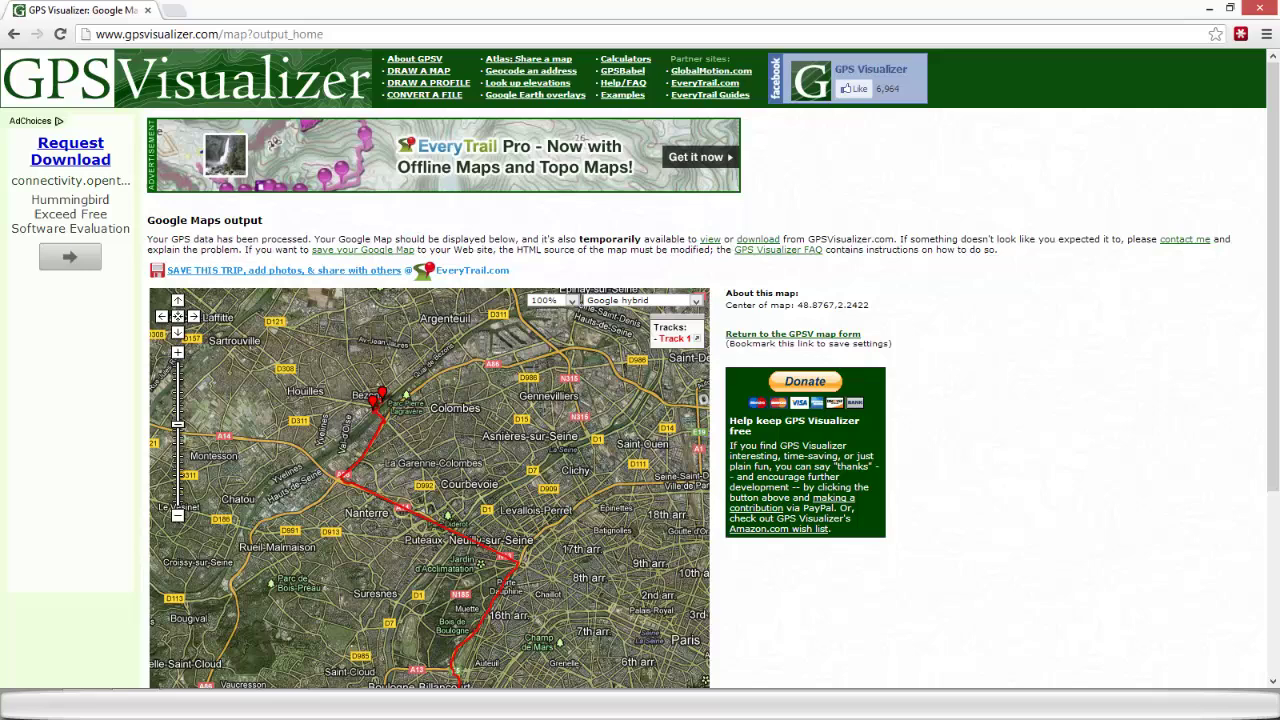
{"action": "scroll", "coordinate": [1257, 314], "scroll_direction": "down", "scroll_amount": 1}
{"action": "scroll", "coordinate": [1257, 314], "scroll_direction": "down", "scroll_amount": 1}
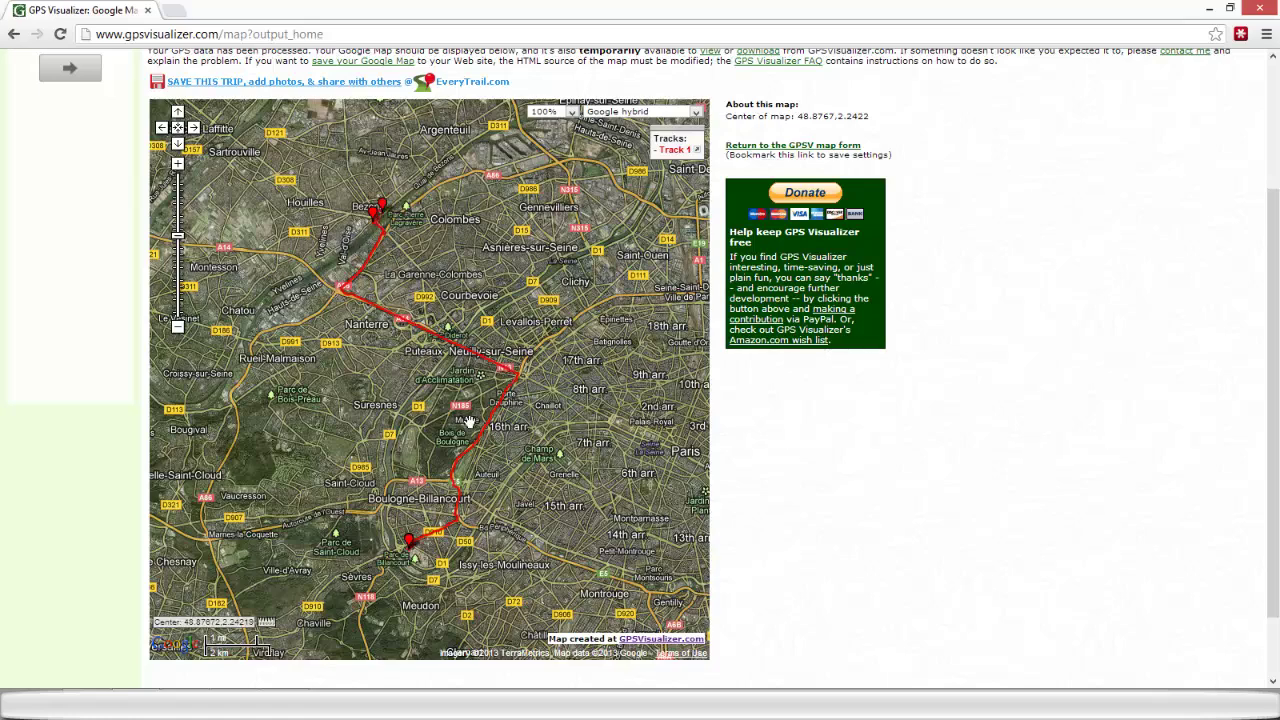
{"action": "left_click_drag", "start_coordinate": [525, 432], "coordinate": [493, 437]}
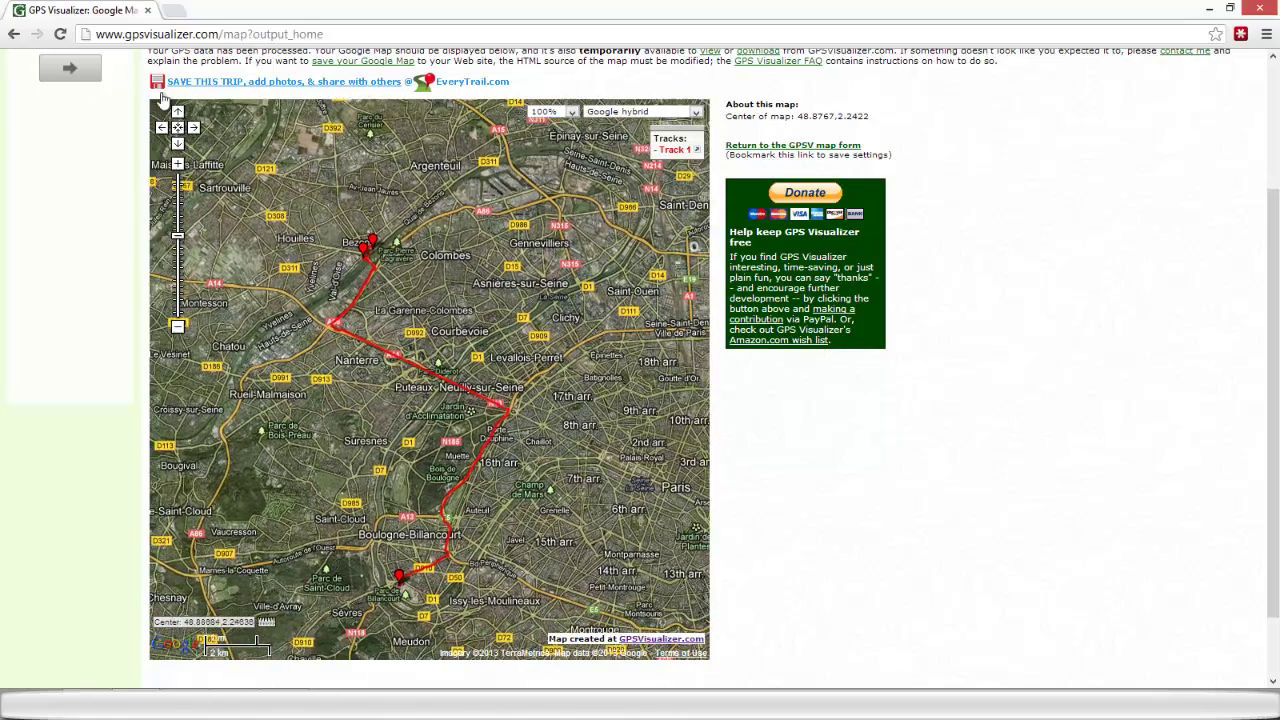
{"action": "left_click", "coordinate": [13, 34]}
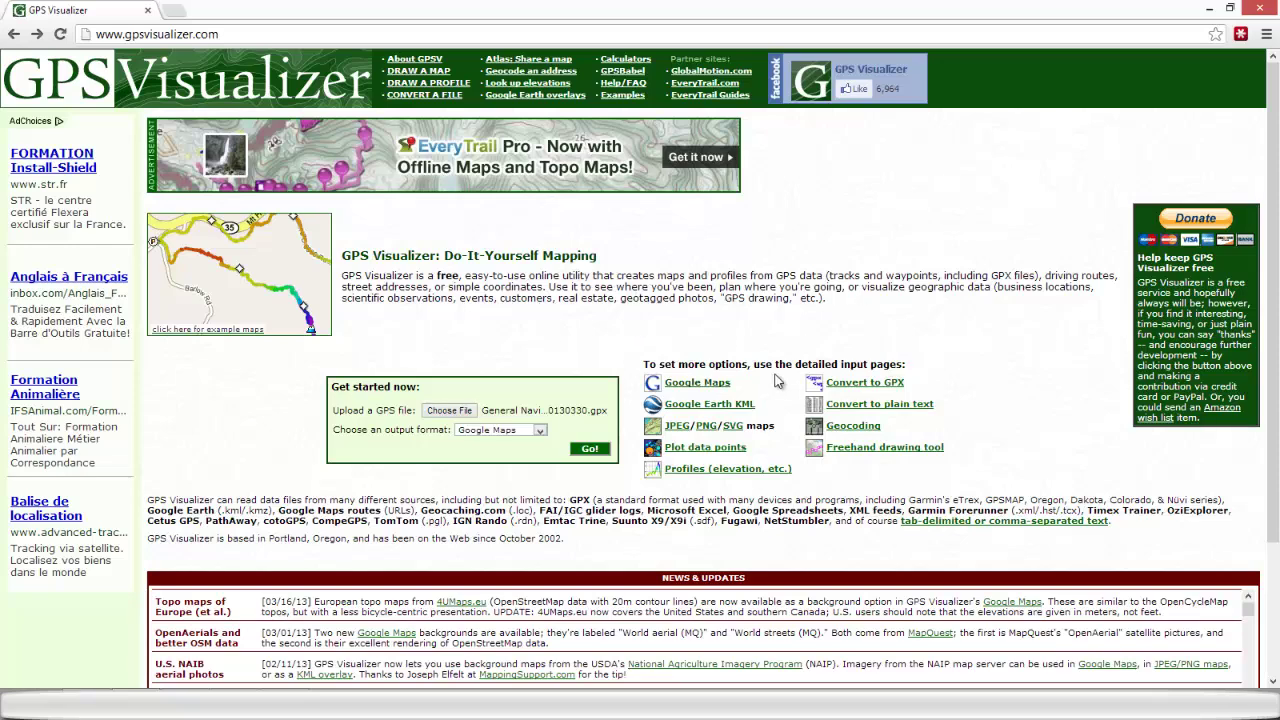
Go to the detailed Google Maps input form and scroll down to its options.
{"action": "left_click", "coordinate": [707, 386]}
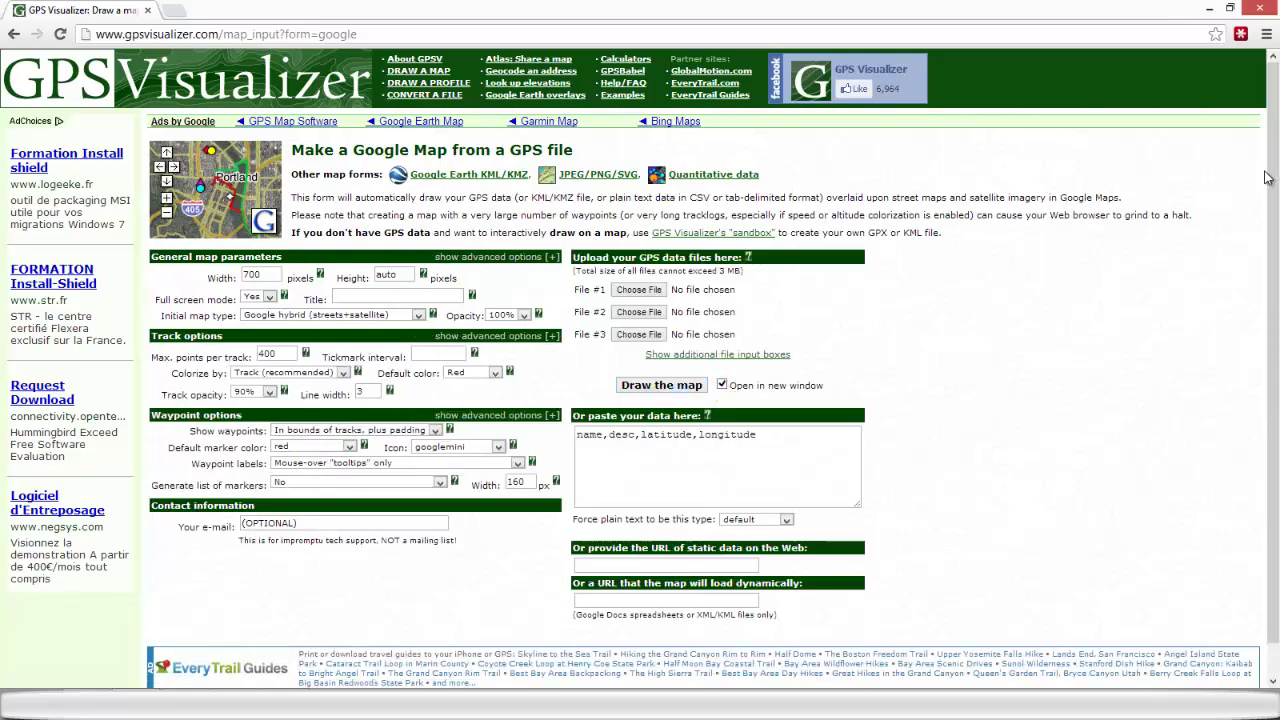
{"action": "scroll", "coordinate": [800, 240], "scroll_direction": "down", "scroll_amount": 1}
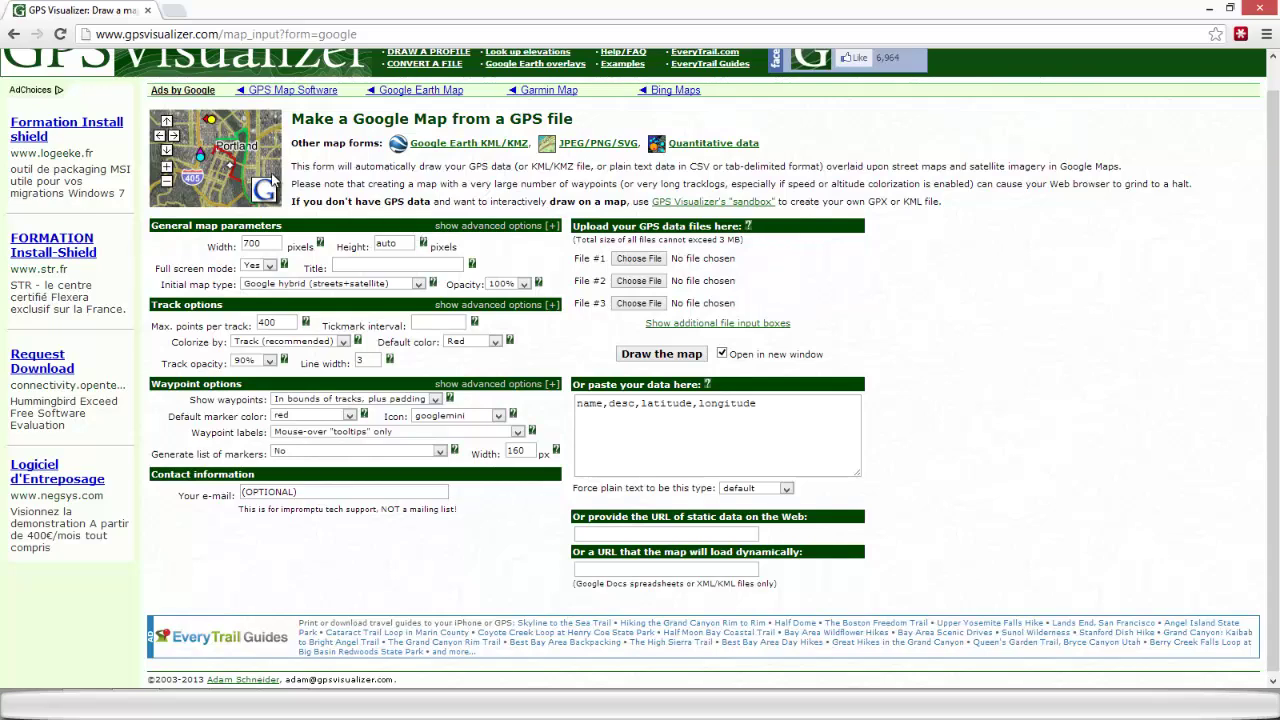
Attach General Navigation 20130330.gpx, Hunting 20130330.gpx and Prospecting 20130331.gpx as Files #1, #2 and #3.
{"action": "left_click", "coordinate": [638, 258]}
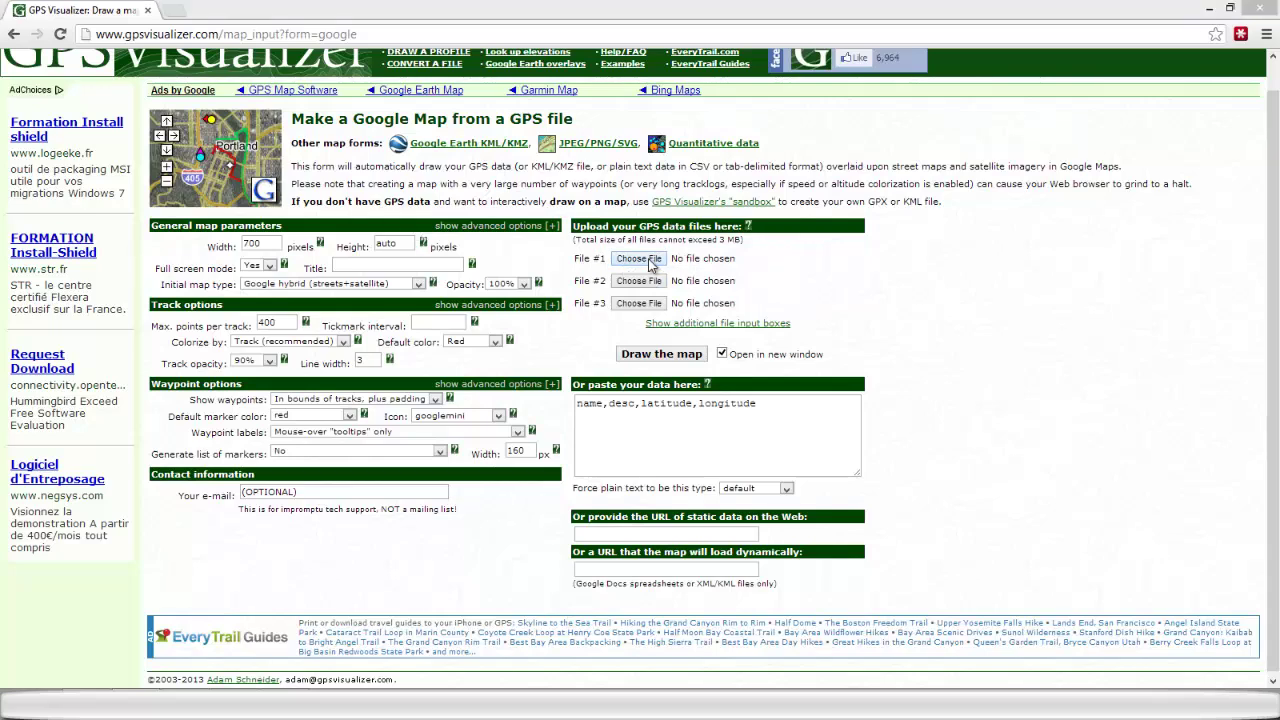
{"action": "left_click_drag", "start_coordinate": [623, 125], "coordinate": [622, 295]}
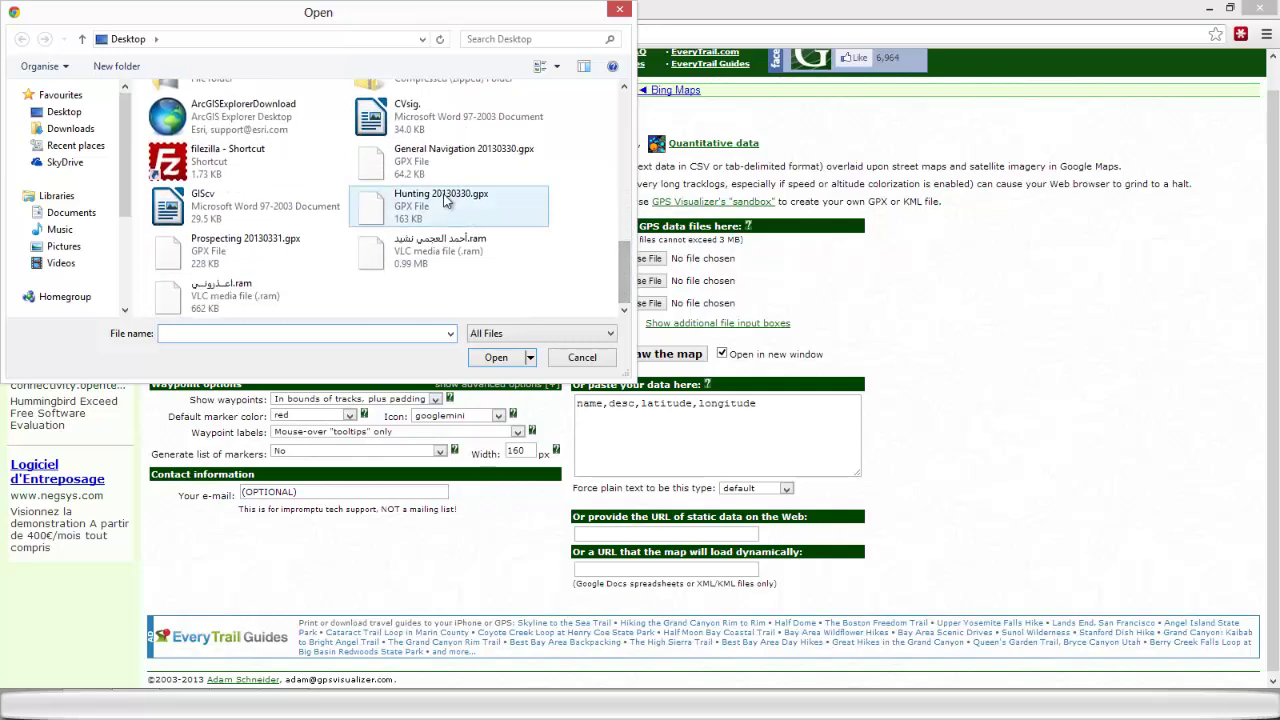
{"action": "left_click", "coordinate": [445, 160]}
{"action": "left_click", "coordinate": [496, 357]}
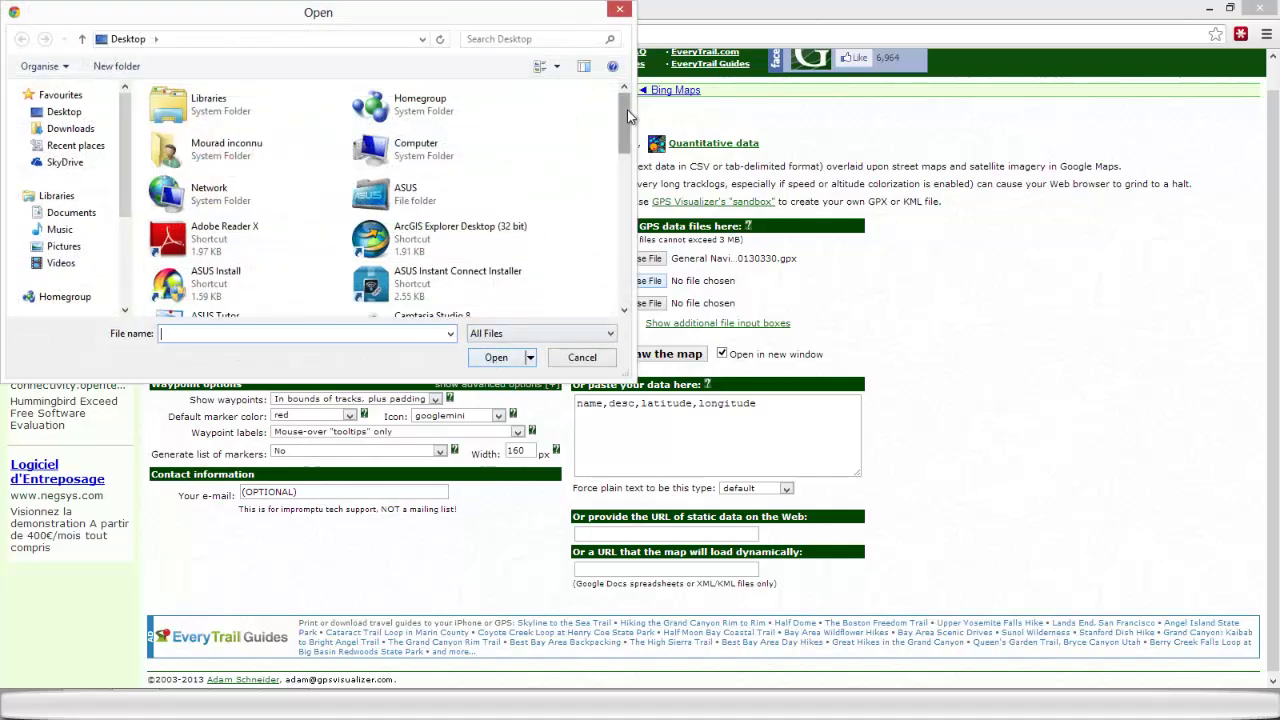
{"action": "left_click_drag", "start_coordinate": [623, 125], "coordinate": [620, 280]}
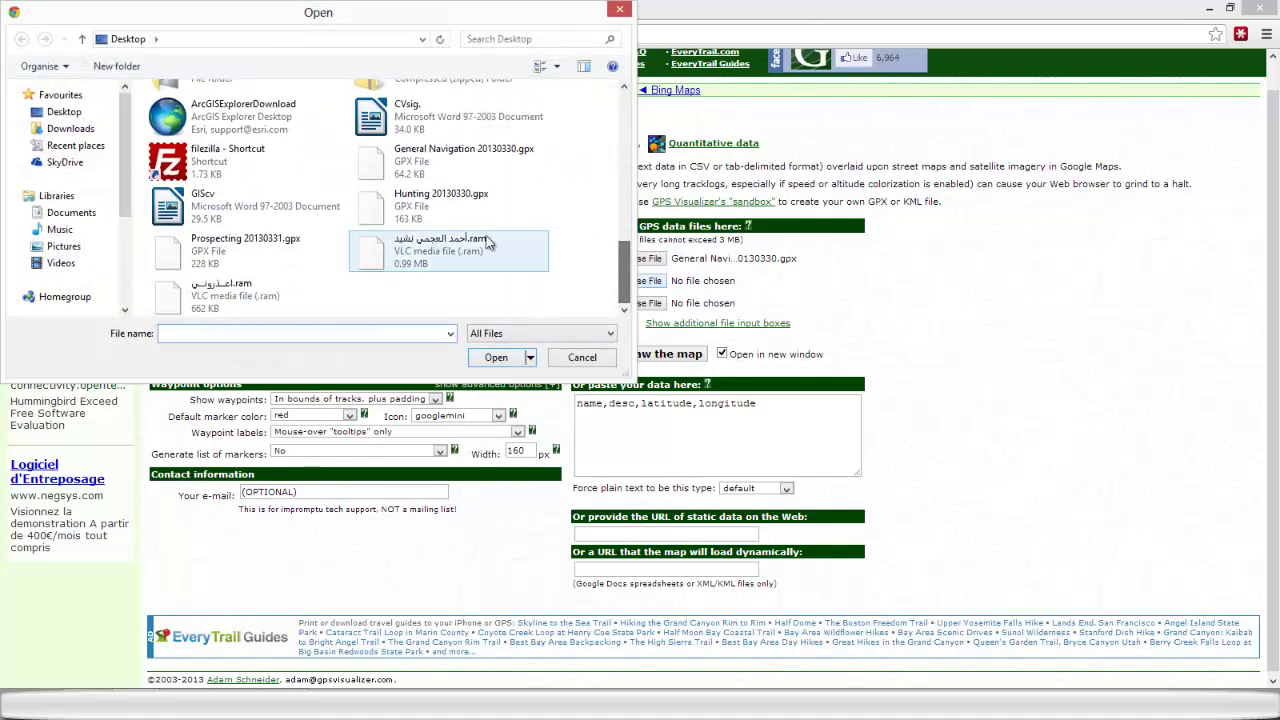
{"action": "left_click", "coordinate": [445, 200]}
{"action": "left_click", "coordinate": [510, 358]}
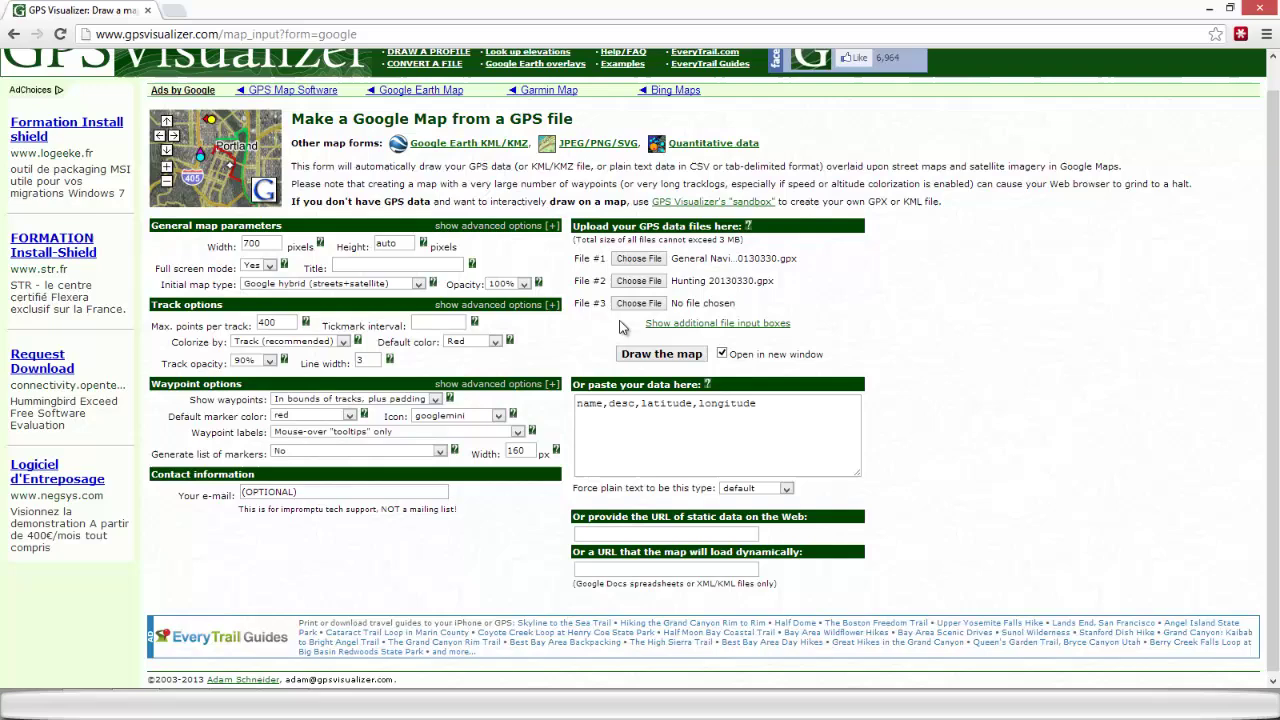
{"action": "left_click", "coordinate": [626, 303]}
{"action": "left_click_drag", "start_coordinate": [621, 137], "coordinate": [621, 285]}
{"action": "left_click", "coordinate": [230, 265]}
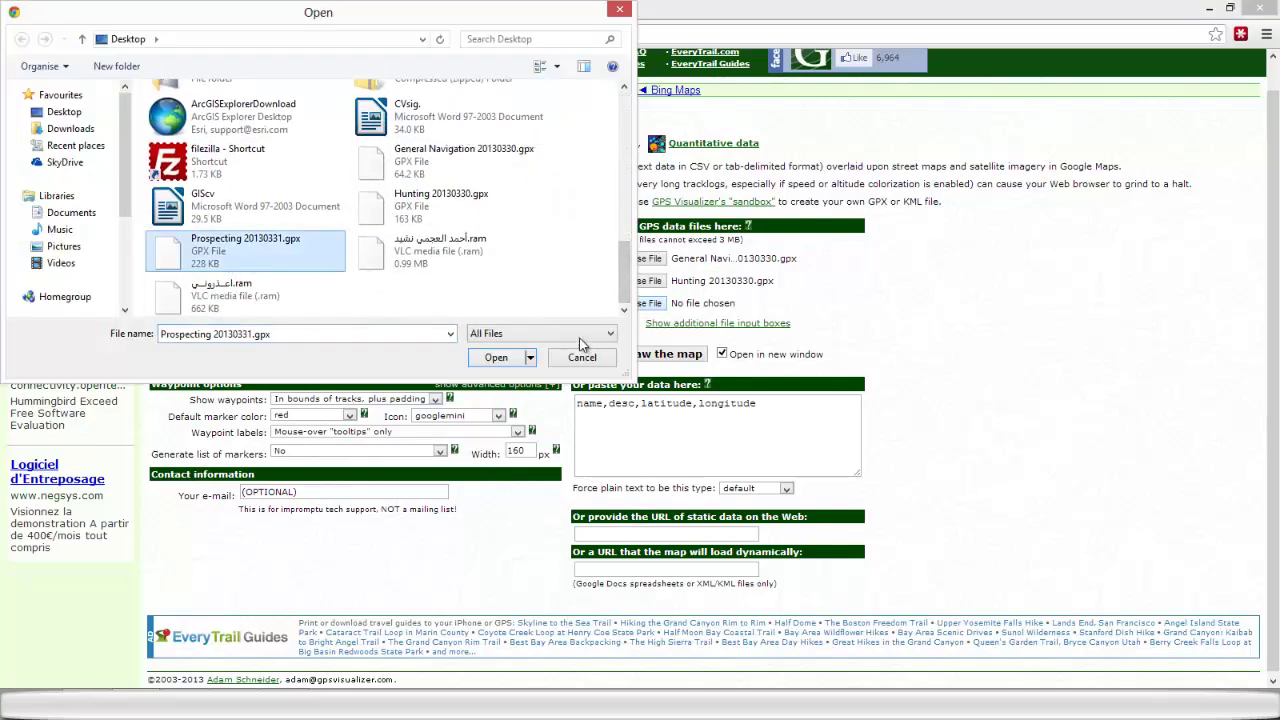
{"action": "left_click", "coordinate": [512, 360]}
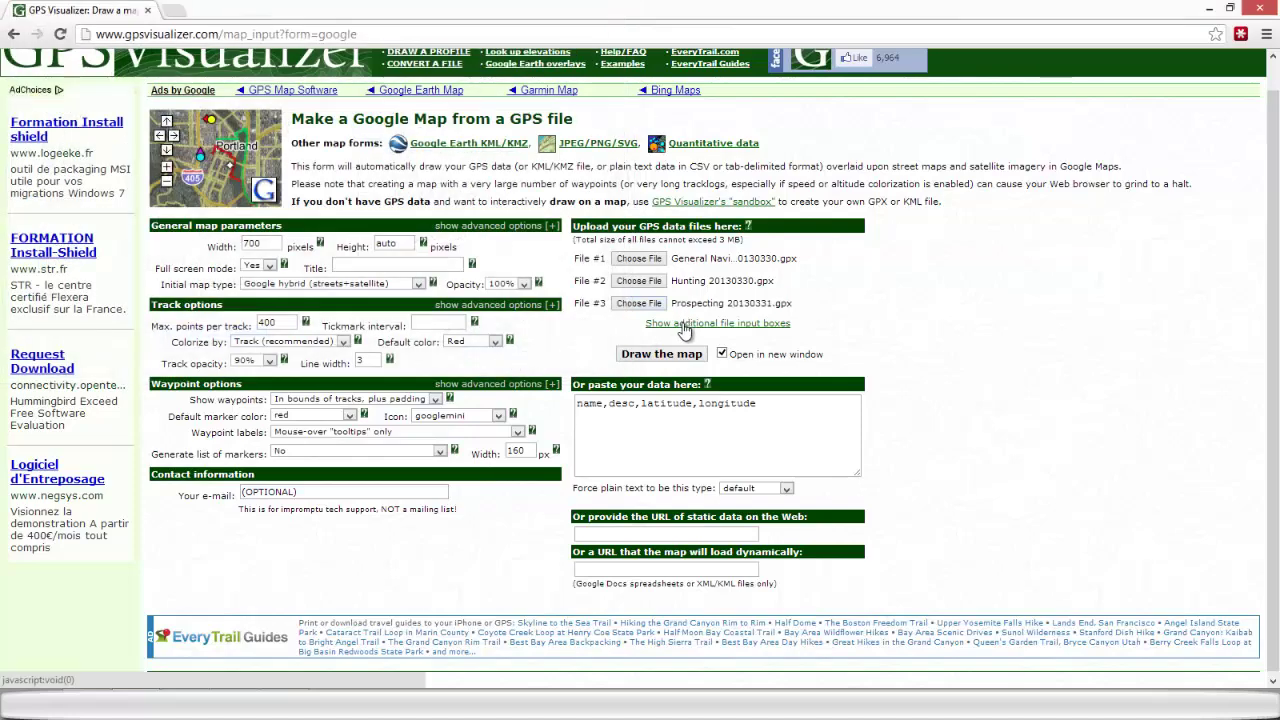
{"action": "left_click", "coordinate": [688, 325]}
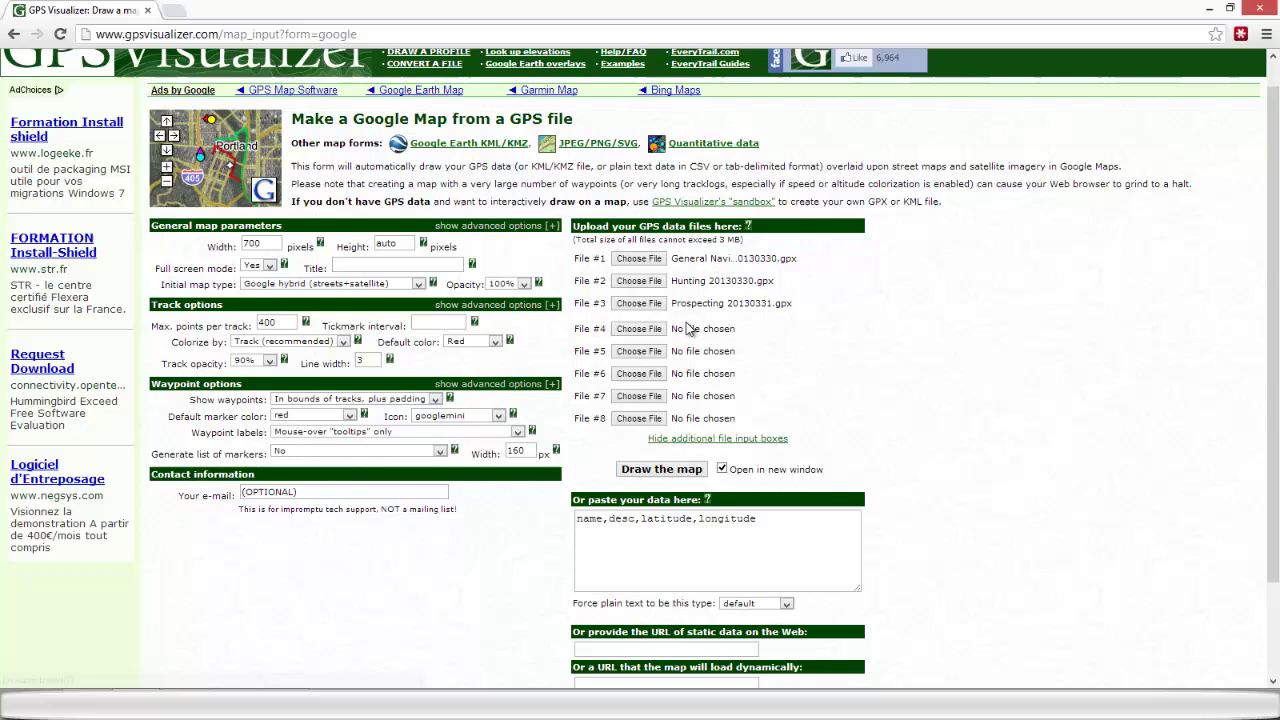
{"action": "left_click", "coordinate": [710, 434]}
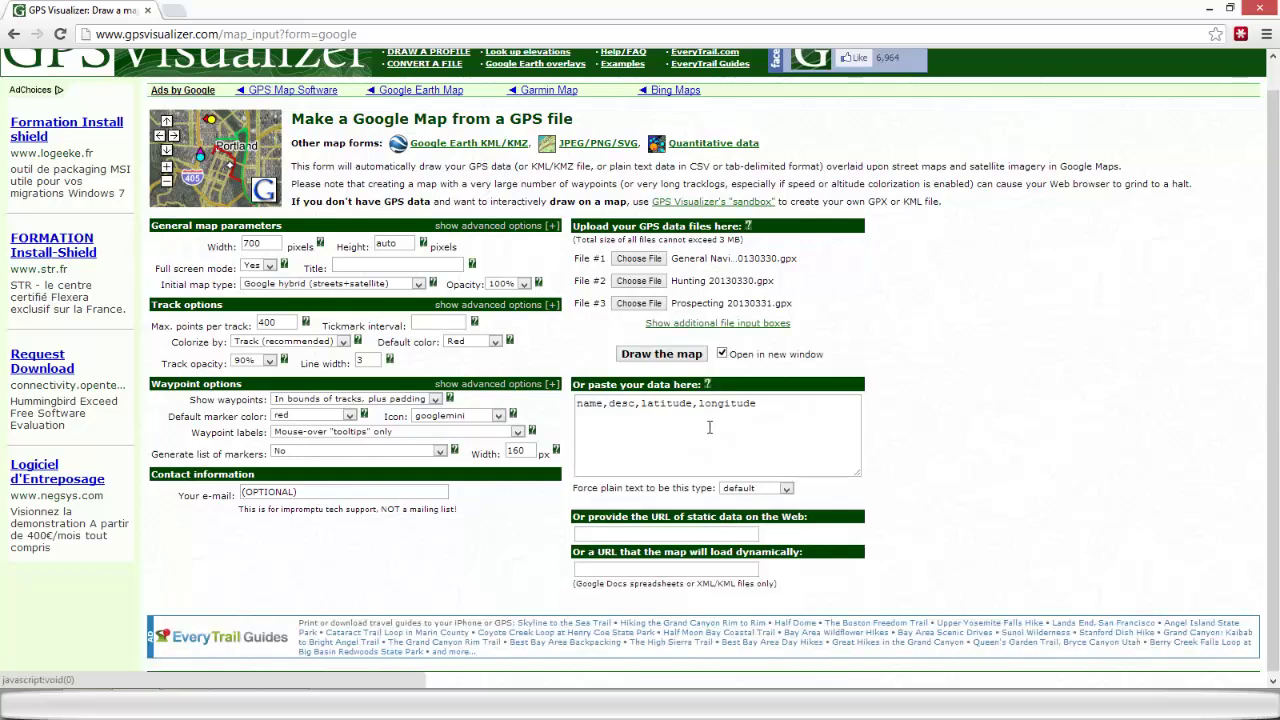
{"action": "left_click", "coordinate": [663, 325]}
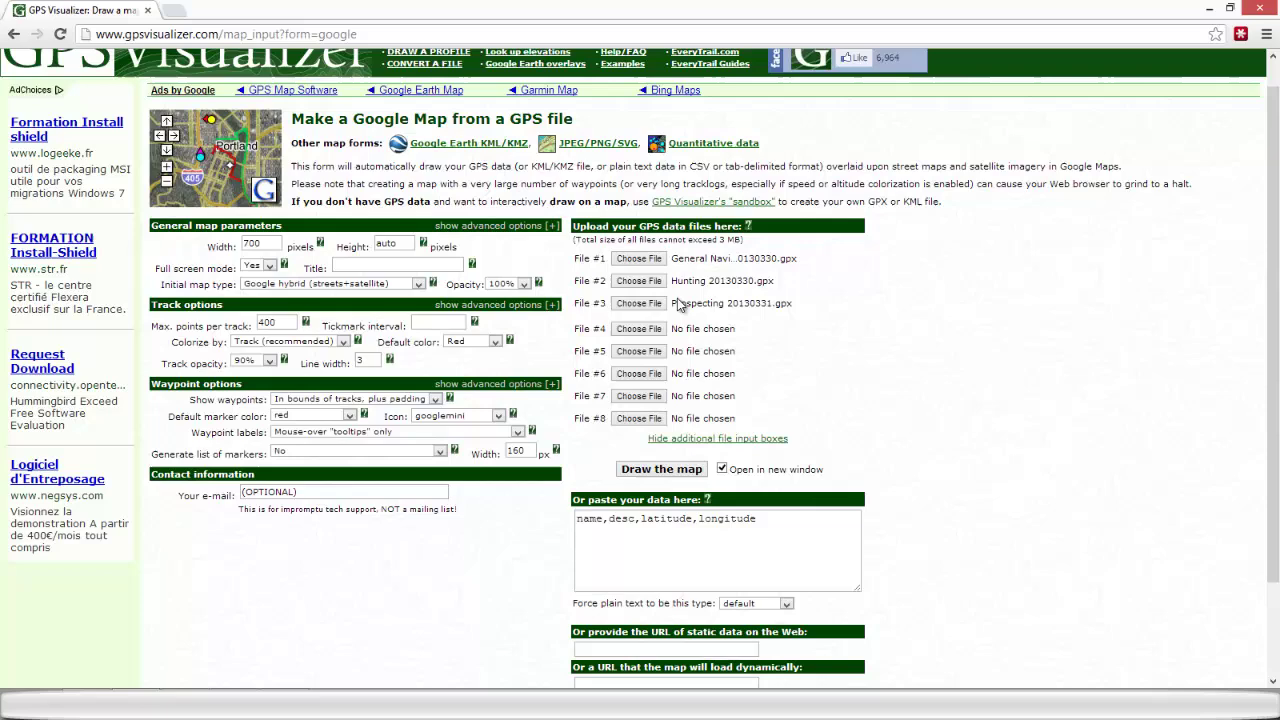
{"action": "left_click", "coordinate": [719, 440]}
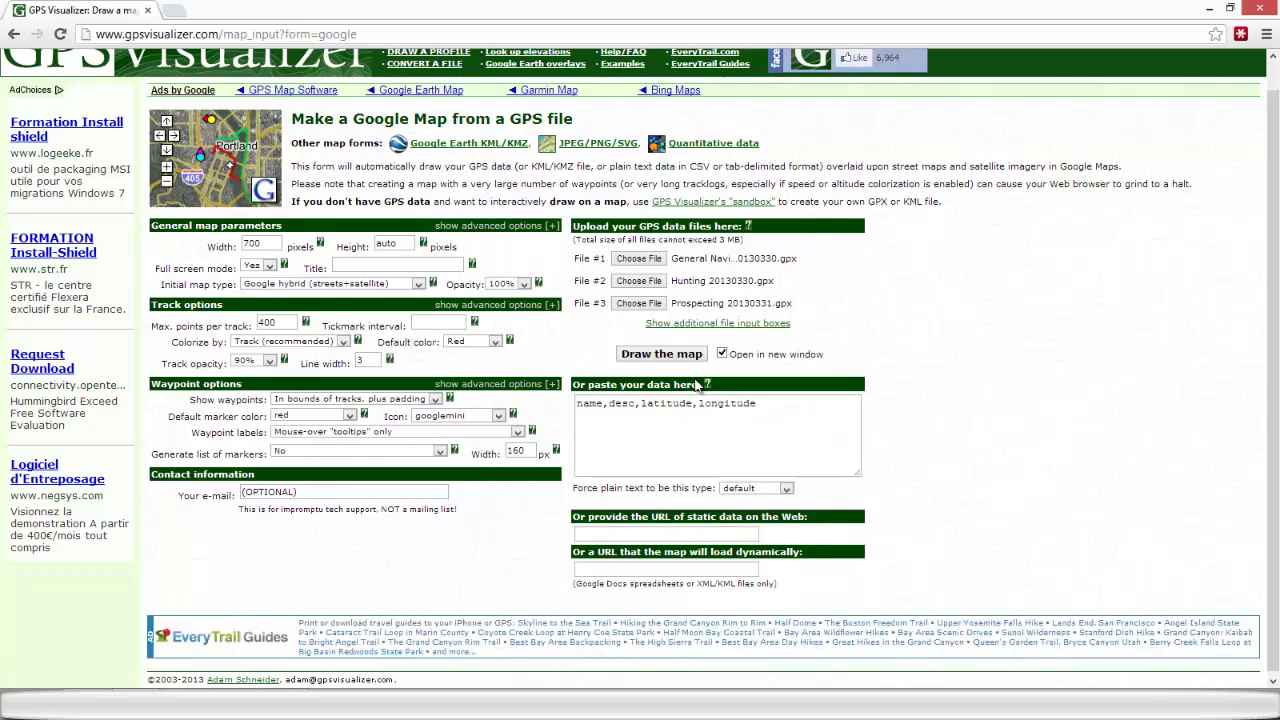
{"action": "left_click", "coordinate": [690, 333]}
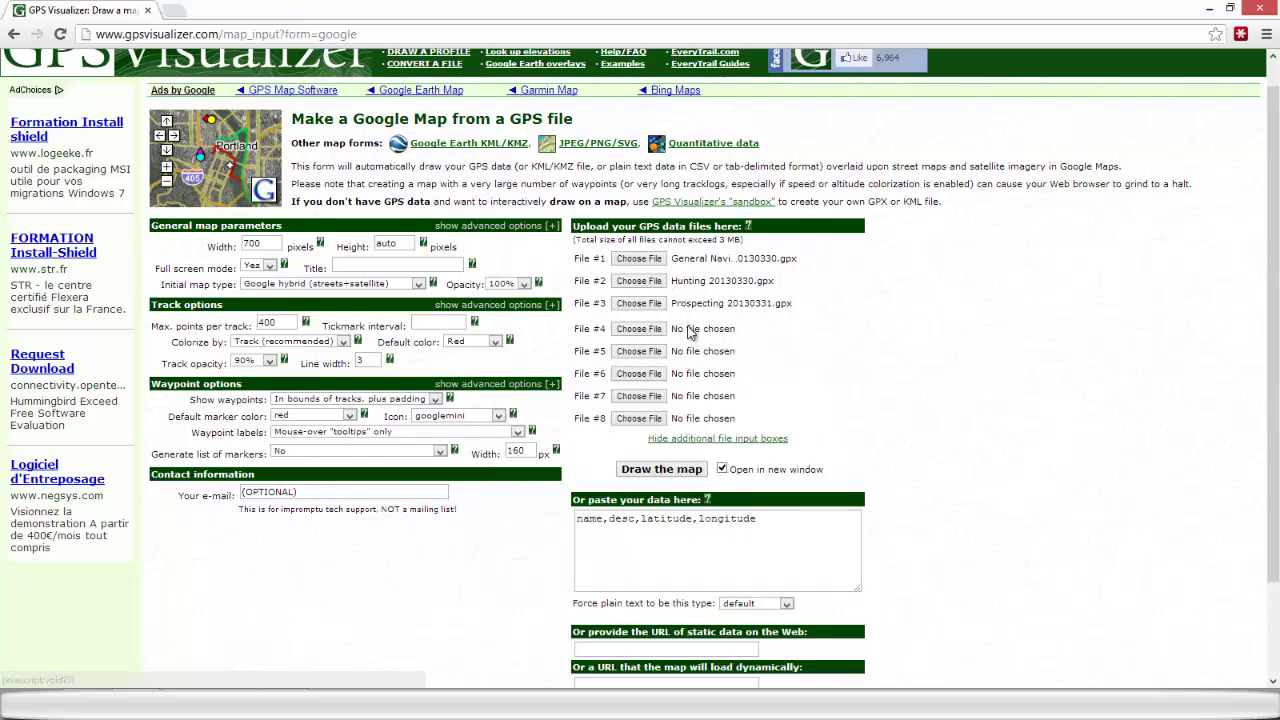
{"action": "left_click", "coordinate": [698, 439]}
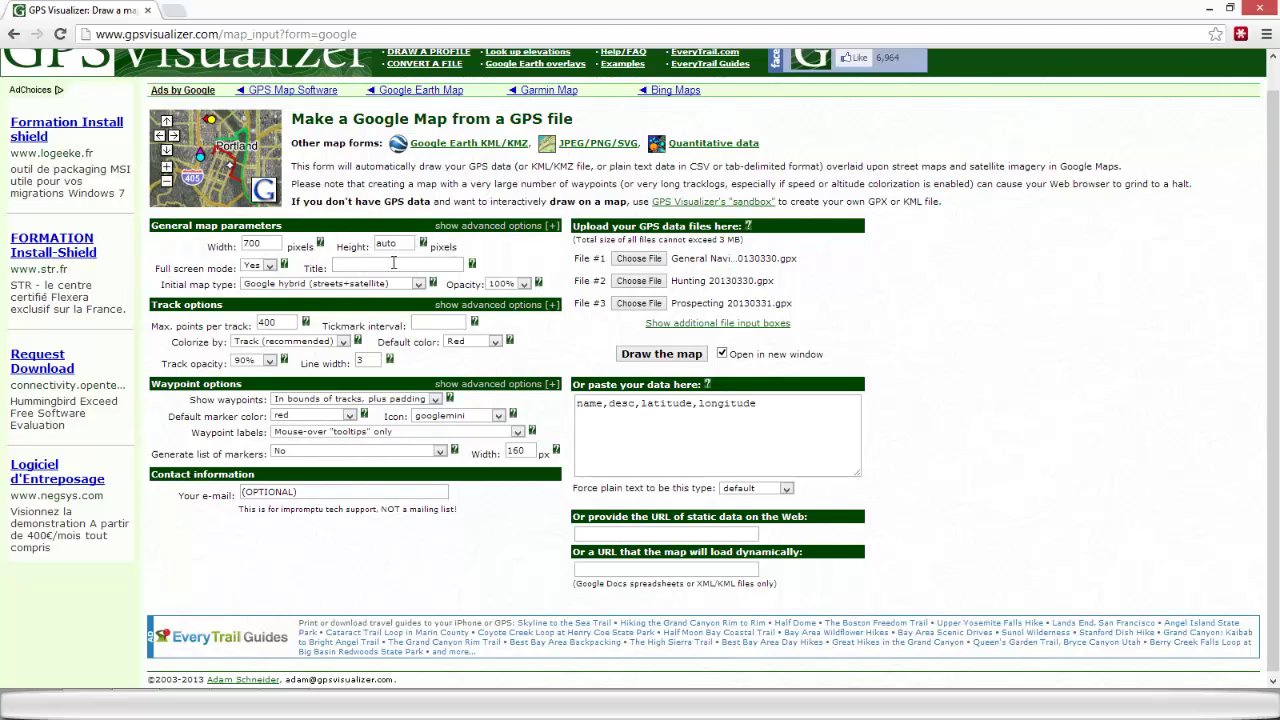
Title the map 'Paris Trips', use a Google street map base and colorize tracks by altitude.
{"action": "left_click", "coordinate": [270, 268]}
{"action": "left_click", "coordinate": [351, 266]}
{"action": "type", "text": "Pari"}
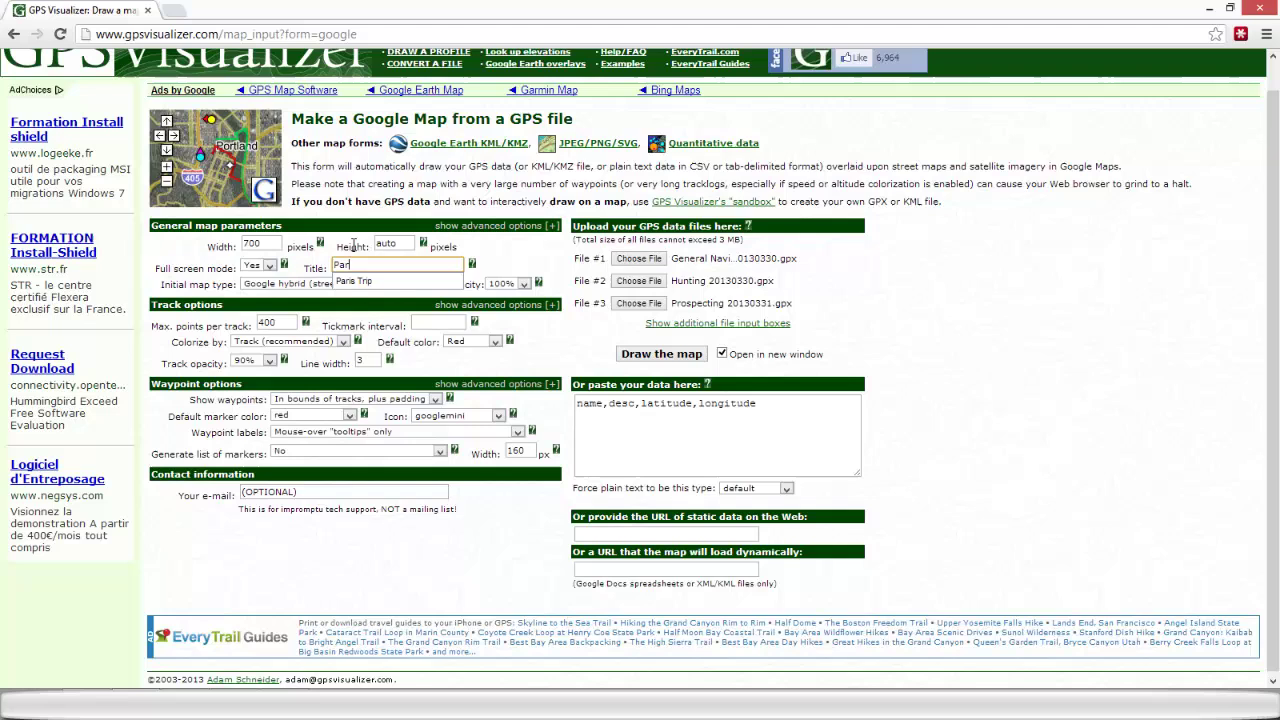
{"action": "type", "text": "s Tri"}
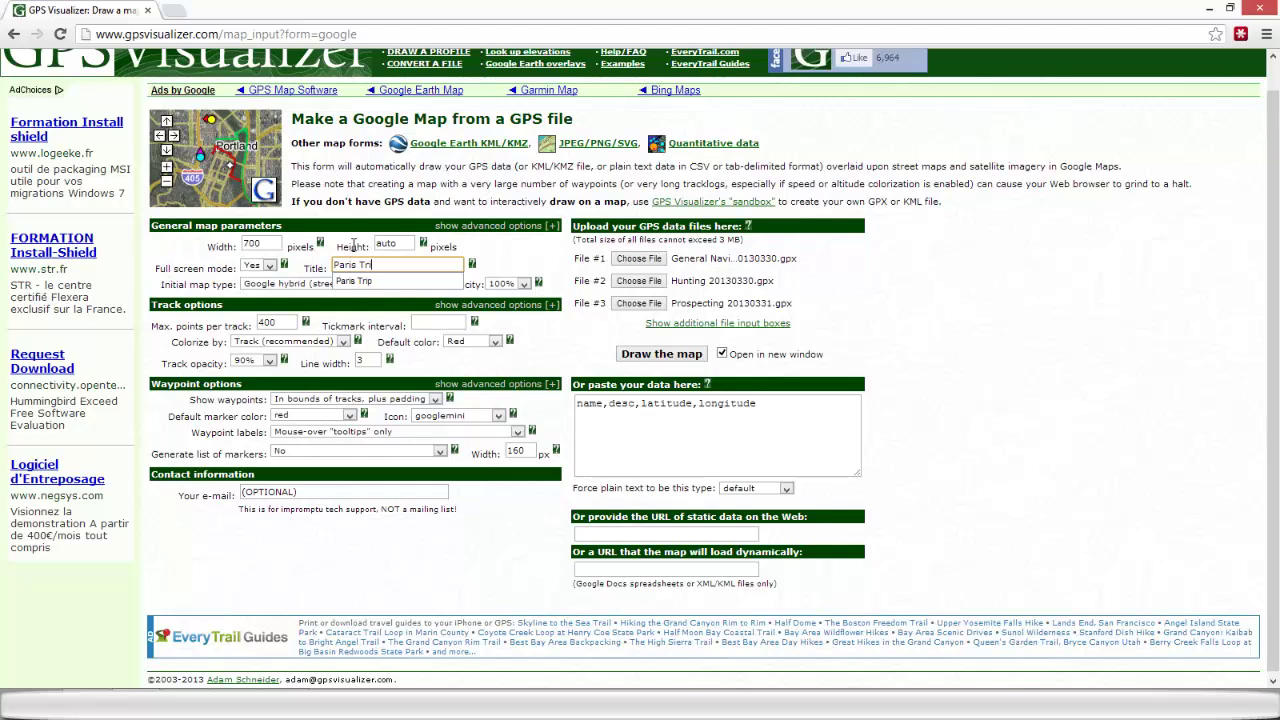
{"action": "type", "text": "ps"}
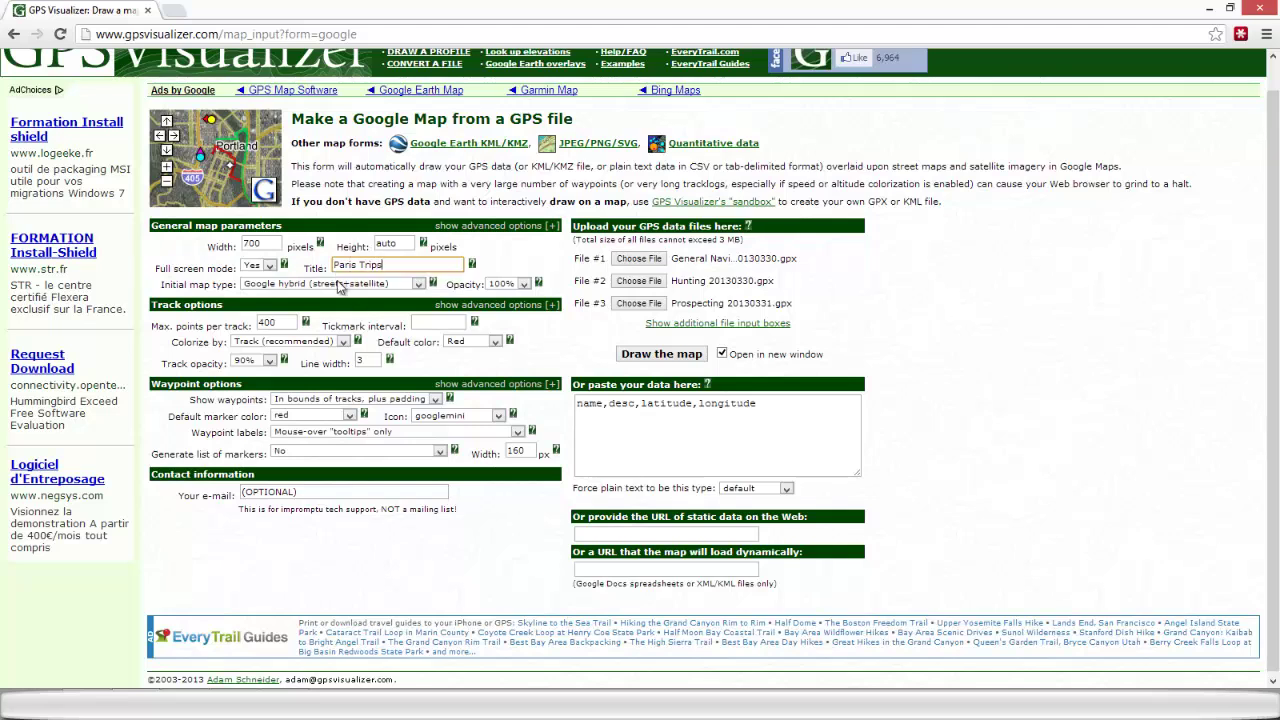
{"action": "left_click", "coordinate": [418, 284]}
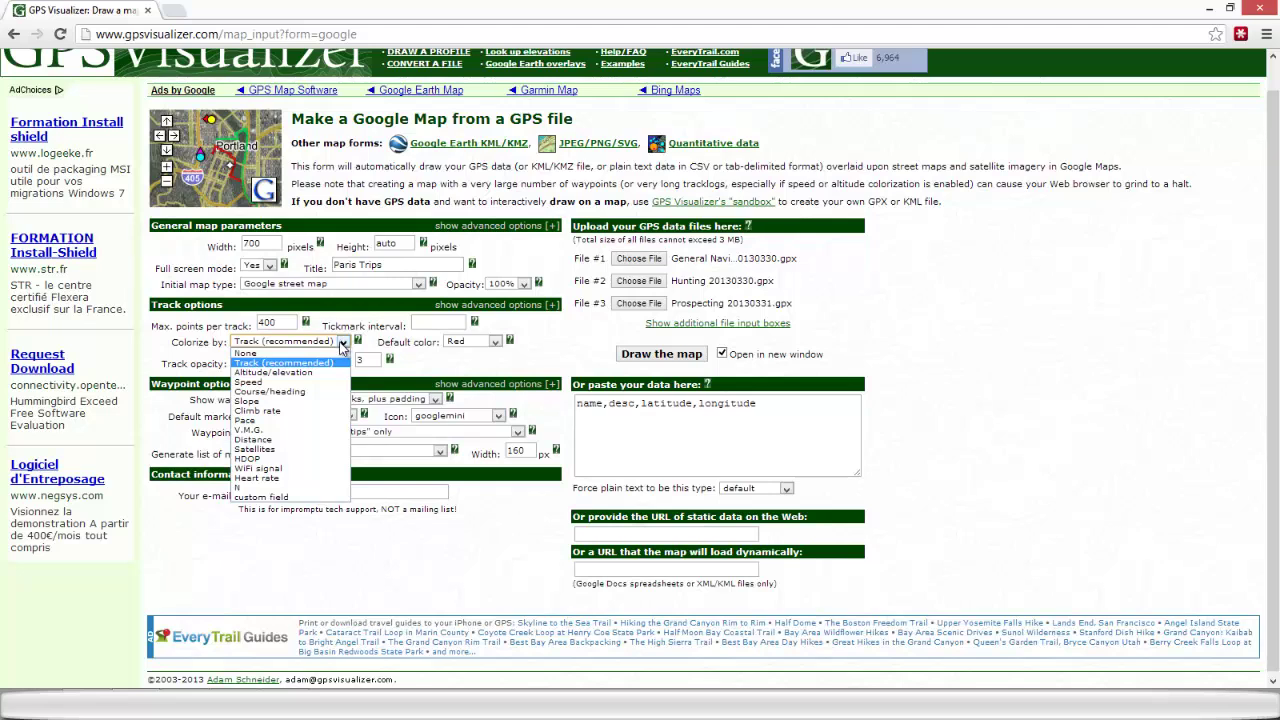
{"action": "left_click", "coordinate": [294, 373]}
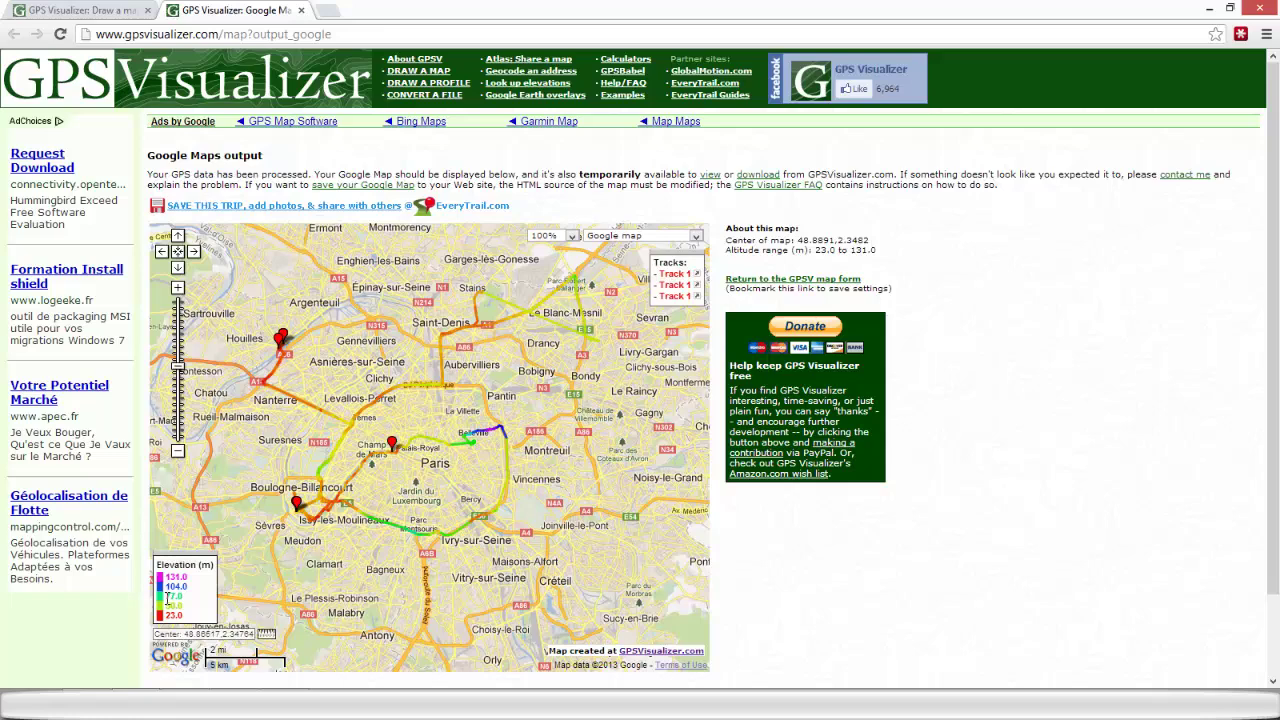
Zoom in and switch the background to Google hybrid, then to OpenStreetMap.
{"action": "scroll", "coordinate": [369, 461], "scroll_direction": "up", "scroll_amount": 1}
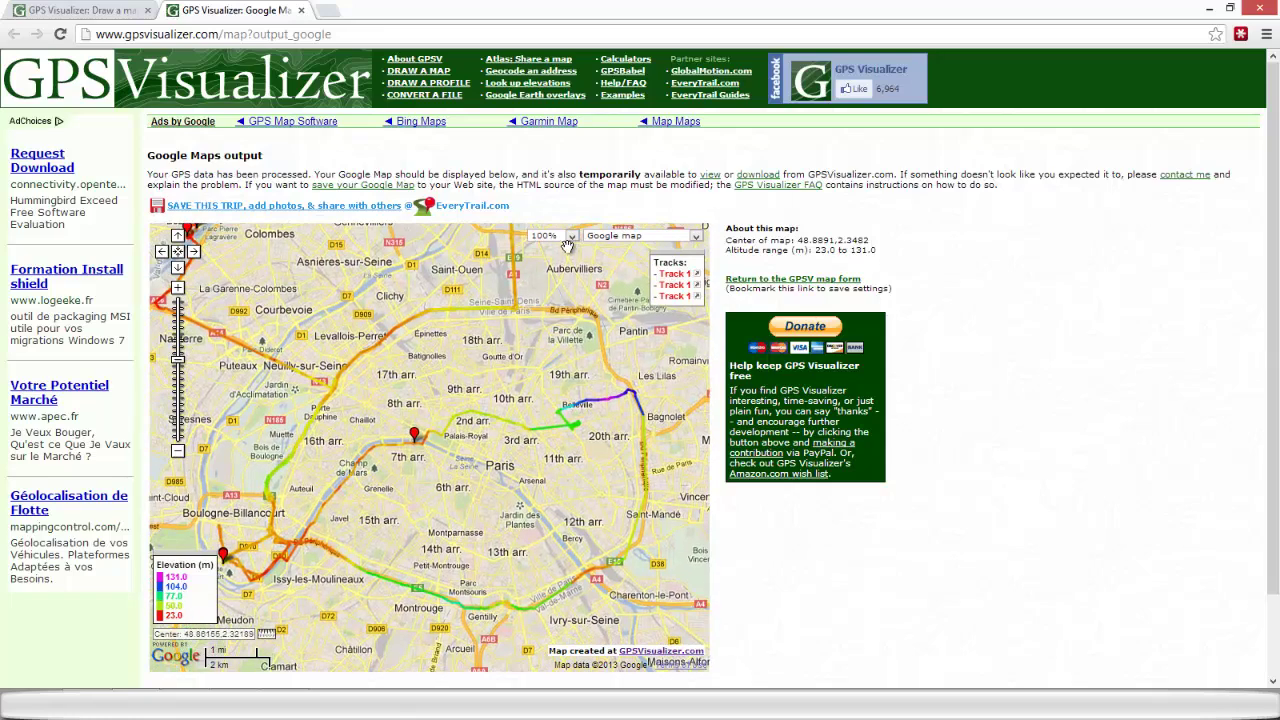
{"action": "left_click", "coordinate": [696, 238]}
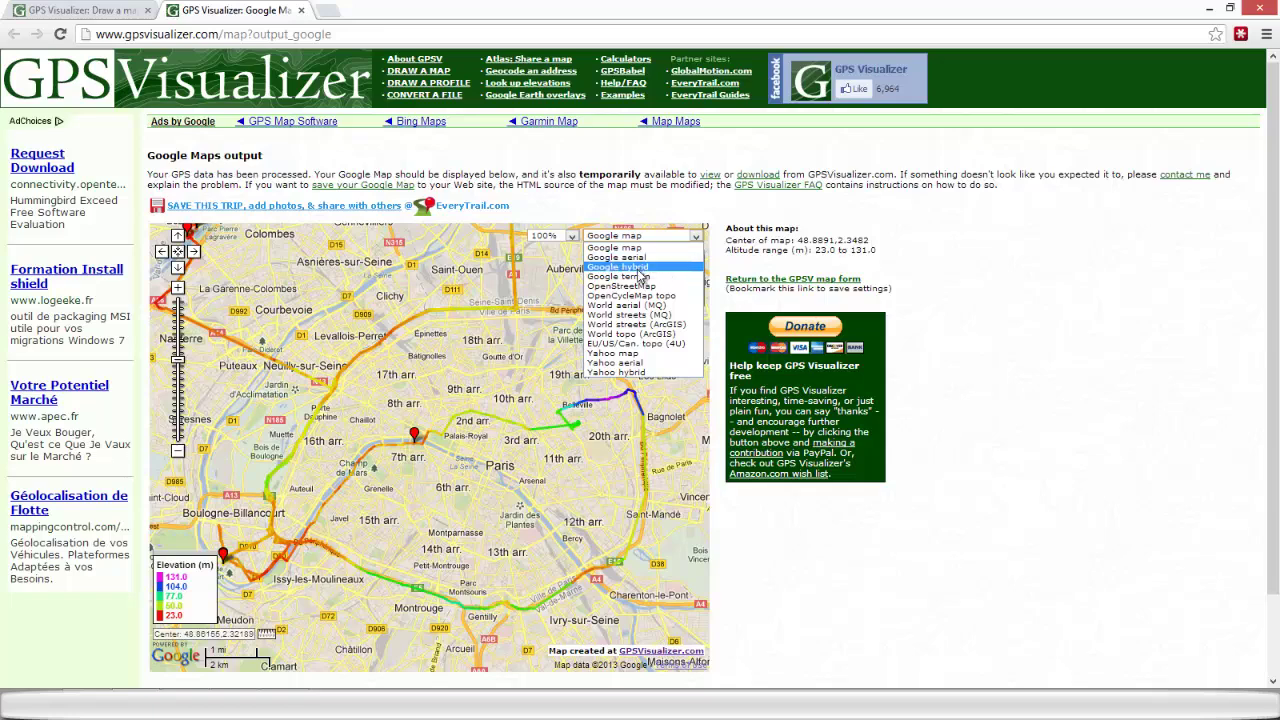
{"action": "left_click", "coordinate": [636, 267]}
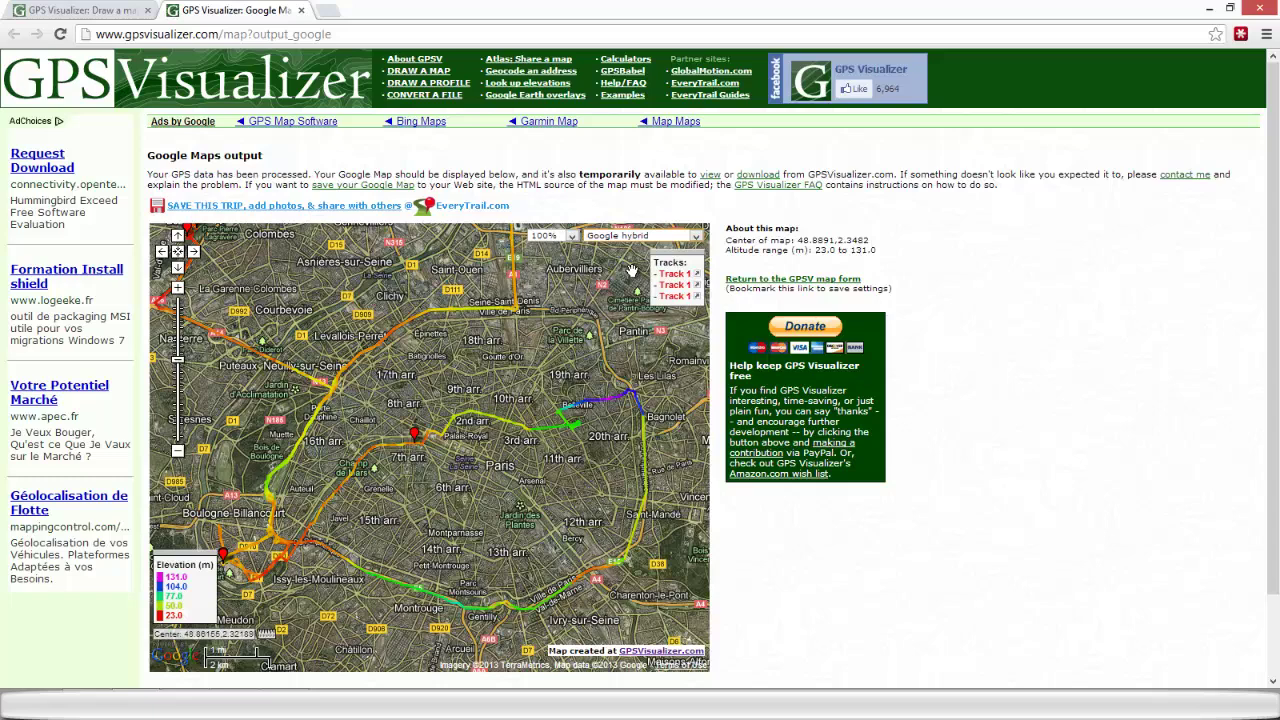
{"action": "left_click", "coordinate": [693, 238]}
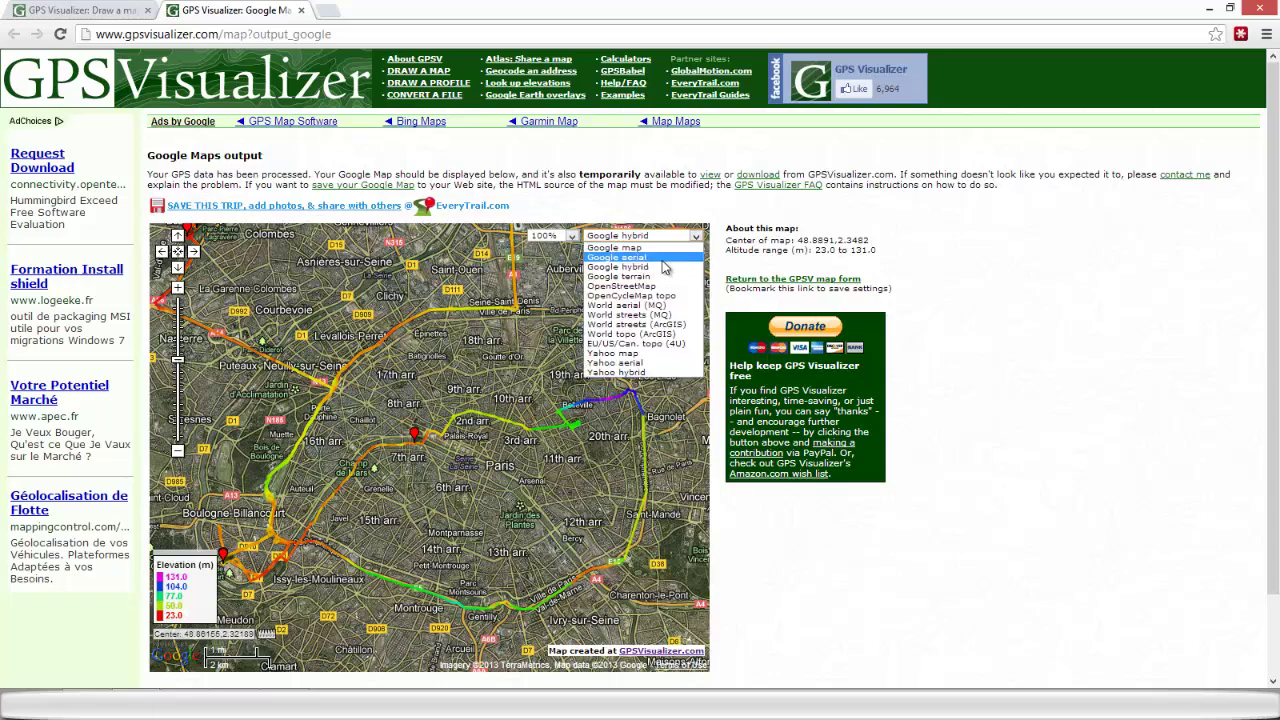
{"action": "left_click", "coordinate": [650, 286]}
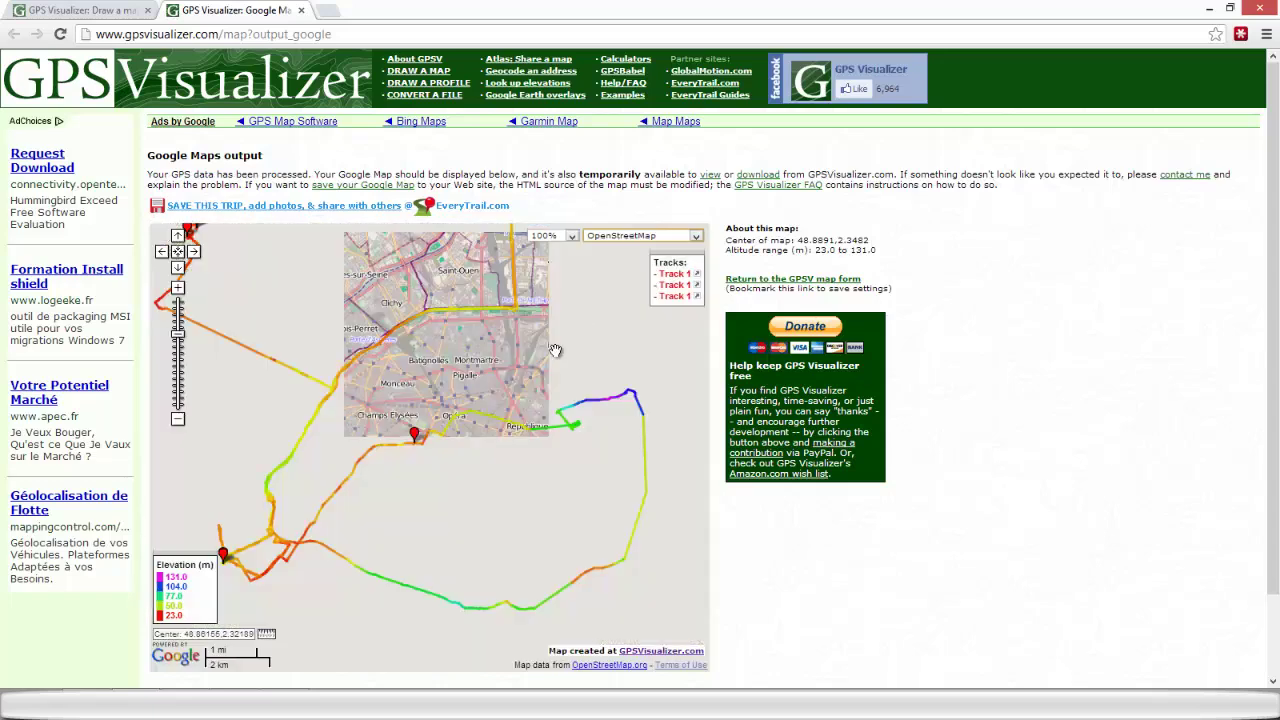
Hide all three tracks from the map, then show them all again.
{"action": "left_click", "coordinate": [675, 274]}
{"action": "left_click", "coordinate": [675, 285]}
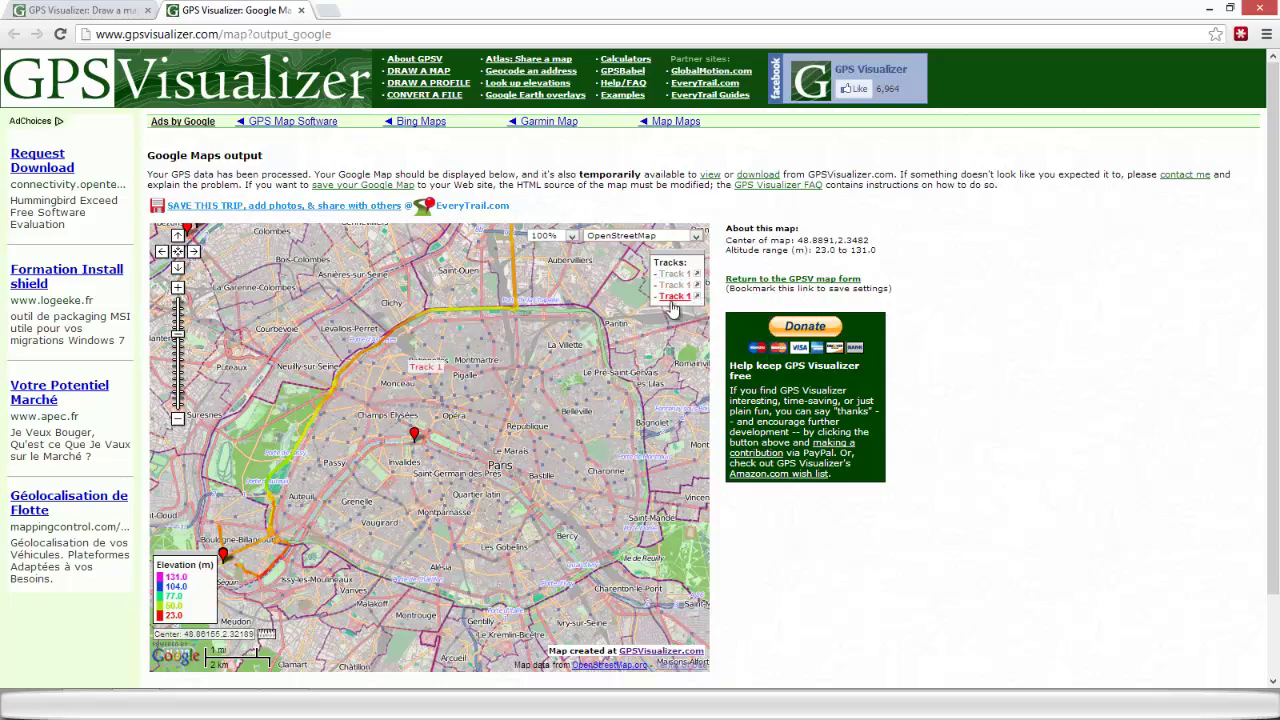
{"action": "left_click", "coordinate": [675, 296]}
{"action": "left_click", "coordinate": [675, 296]}
{"action": "left_click", "coordinate": [675, 274]}
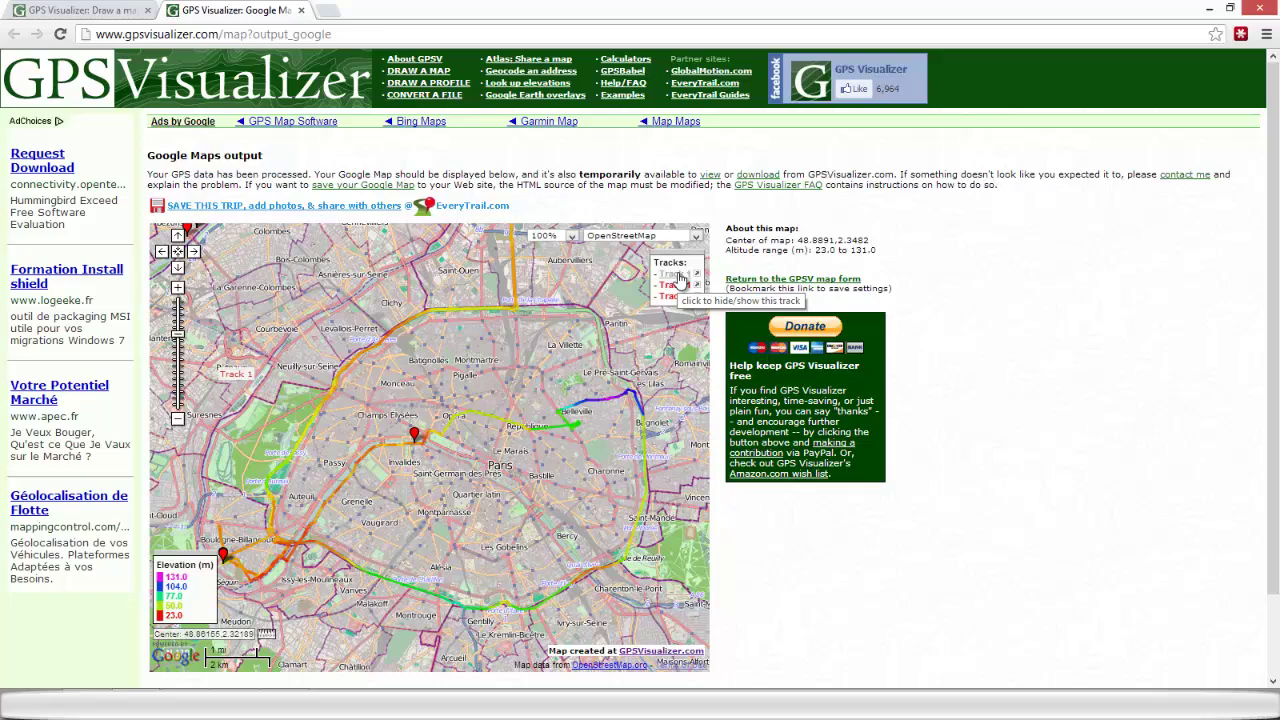
{"action": "left_click", "coordinate": [675, 285]}
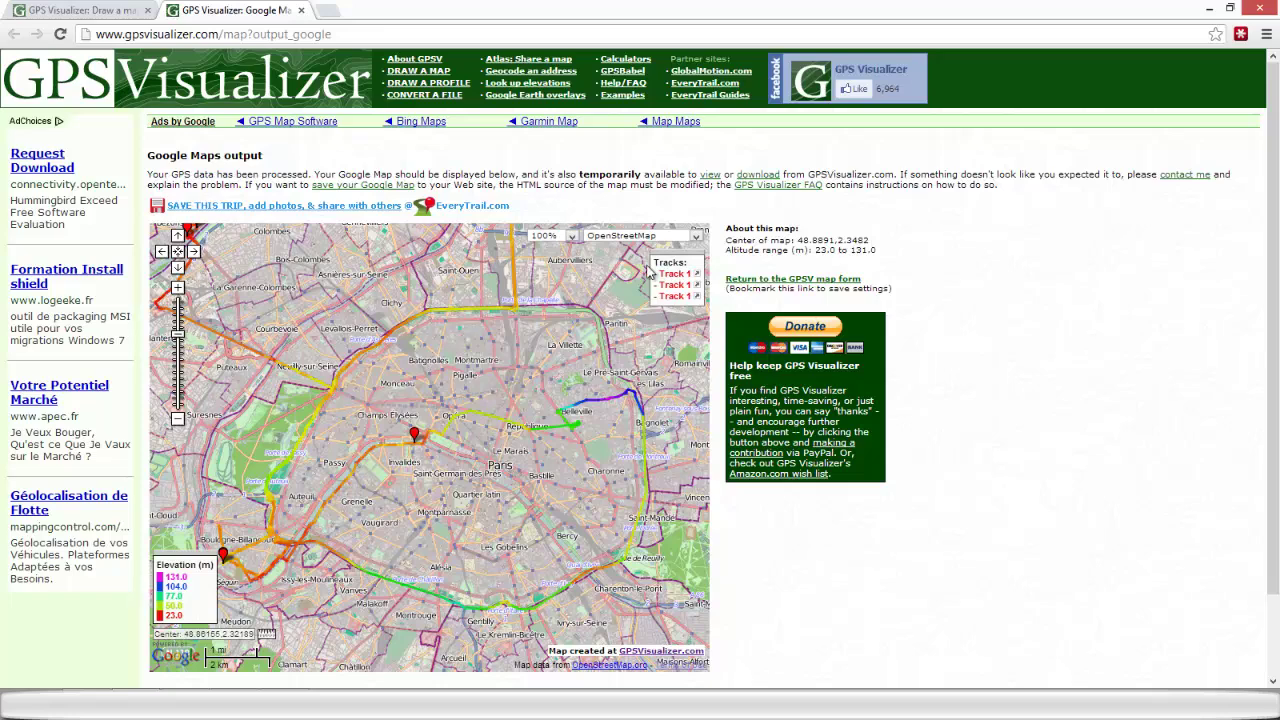
Switch the background back to Google map and download the map as a kept HTML file.
{"action": "left_click", "coordinate": [697, 240]}
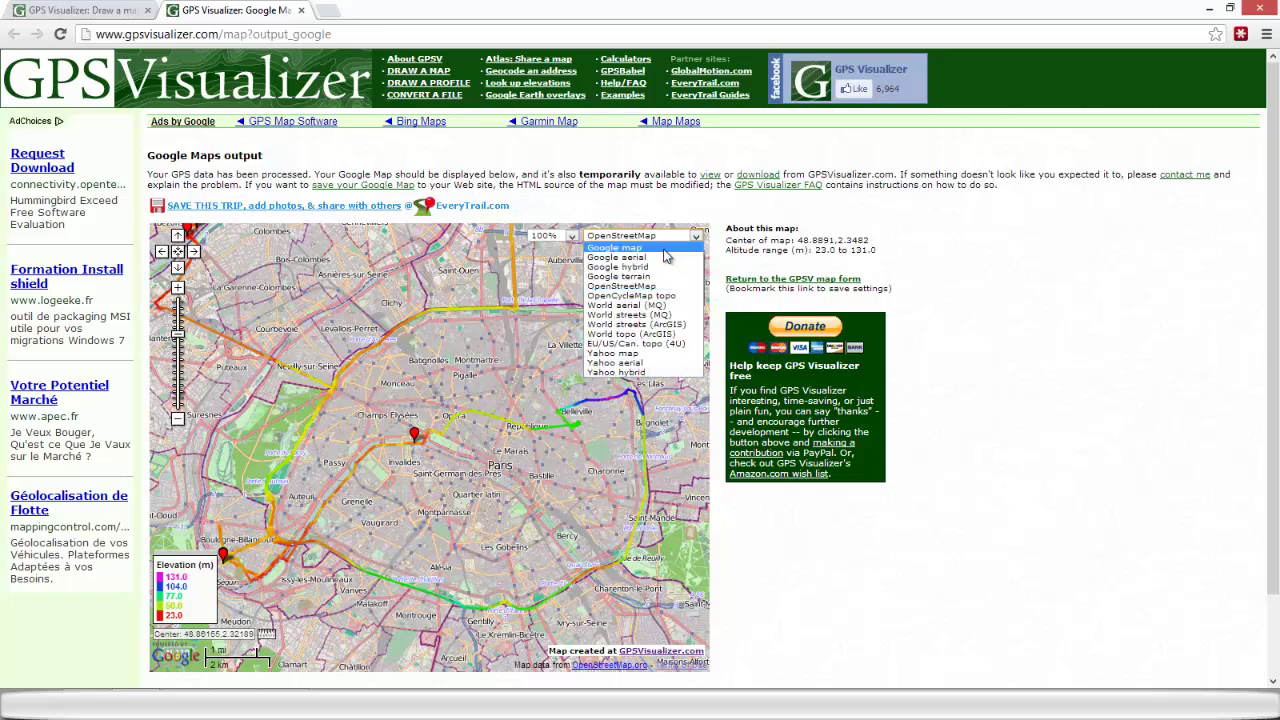
{"action": "left_click", "coordinate": [663, 248]}
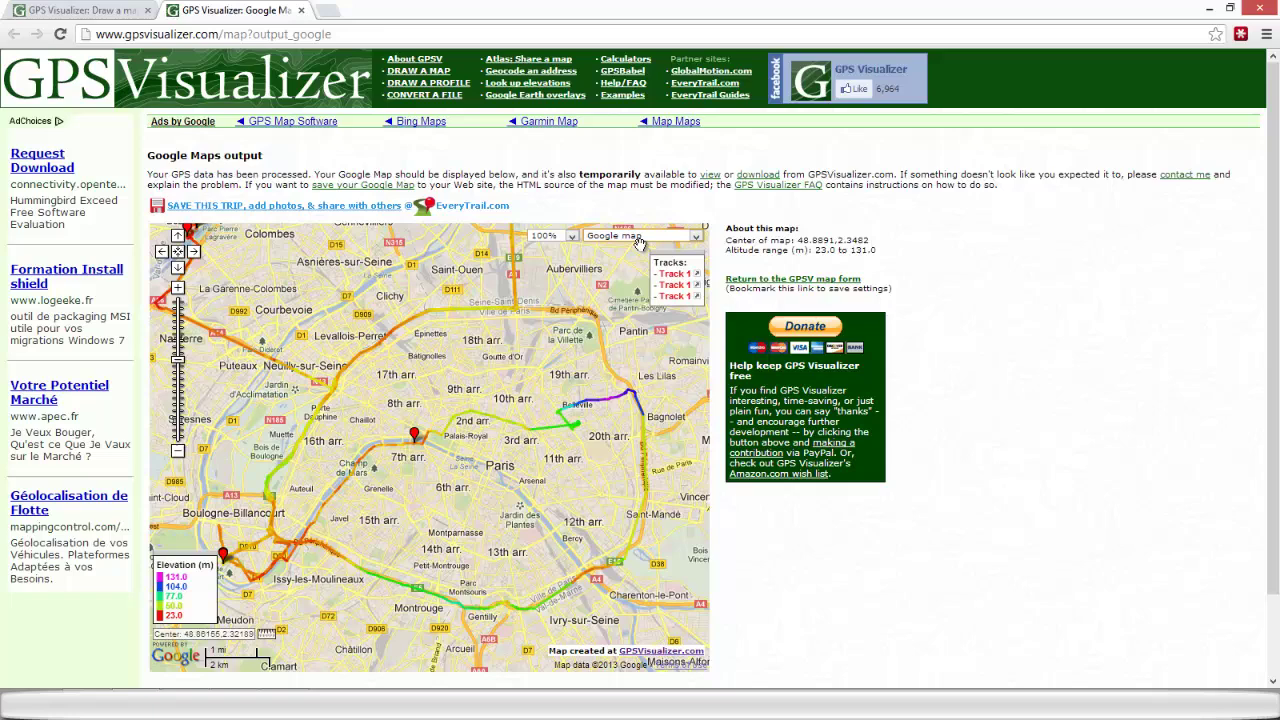
{"action": "left_click", "coordinate": [366, 185]}
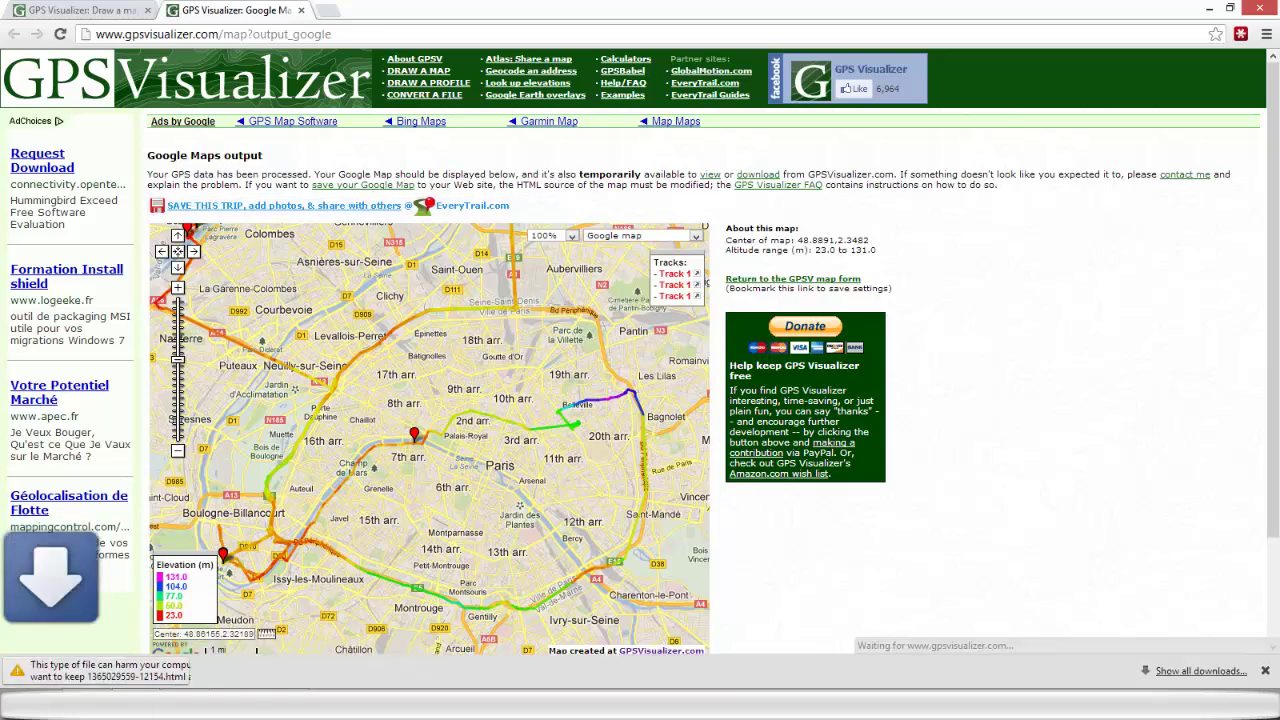
{"action": "left_click", "coordinate": [298, 672]}
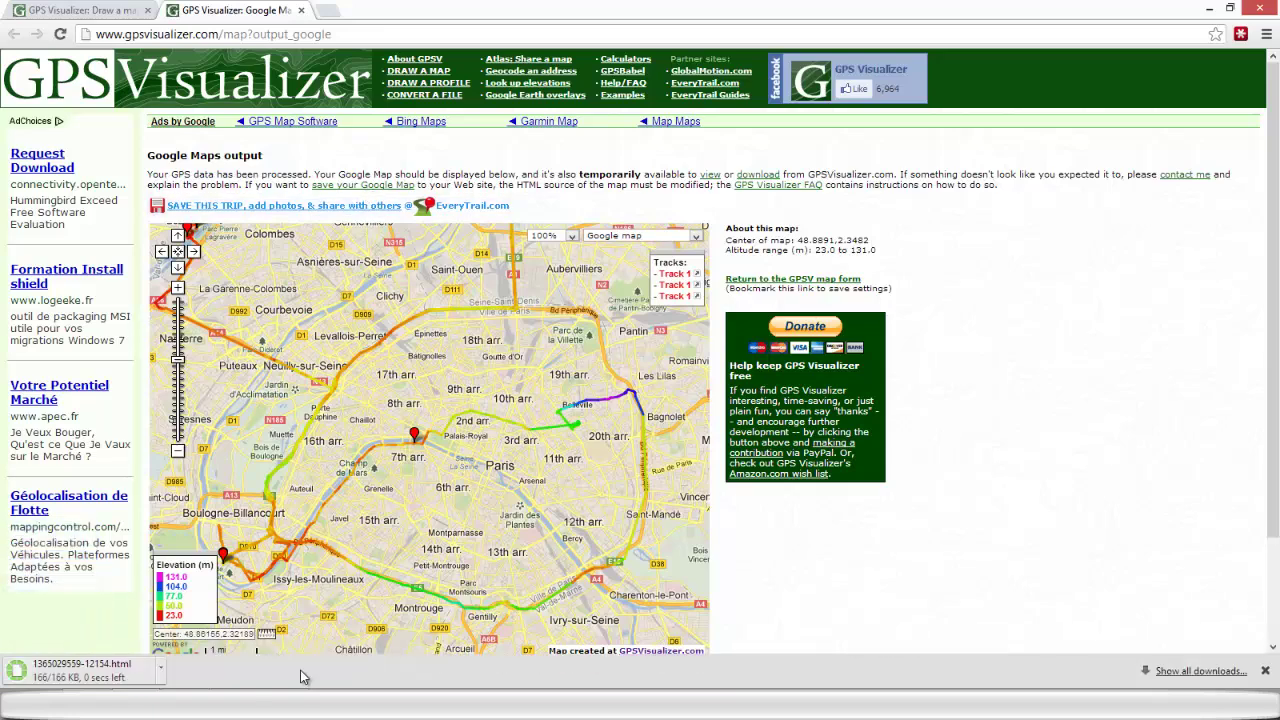
{"action": "left_click", "coordinate": [161, 669]}
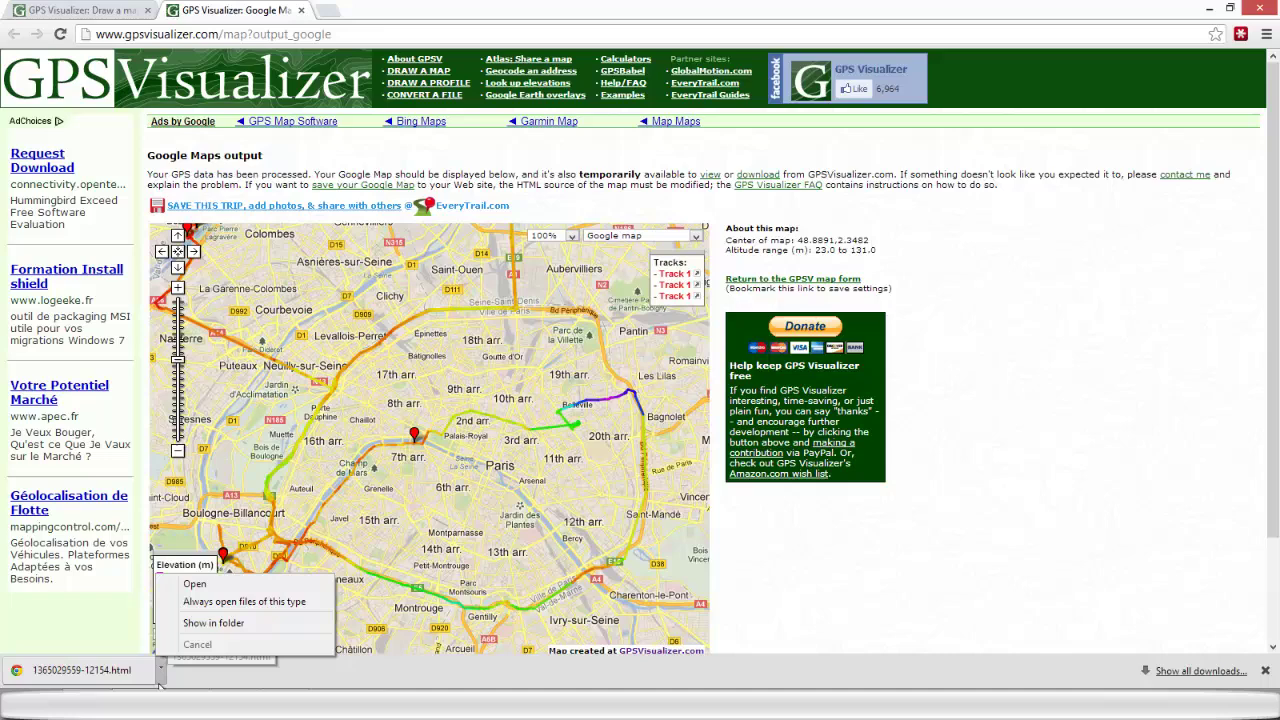
{"action": "left_click", "coordinate": [215, 625]}
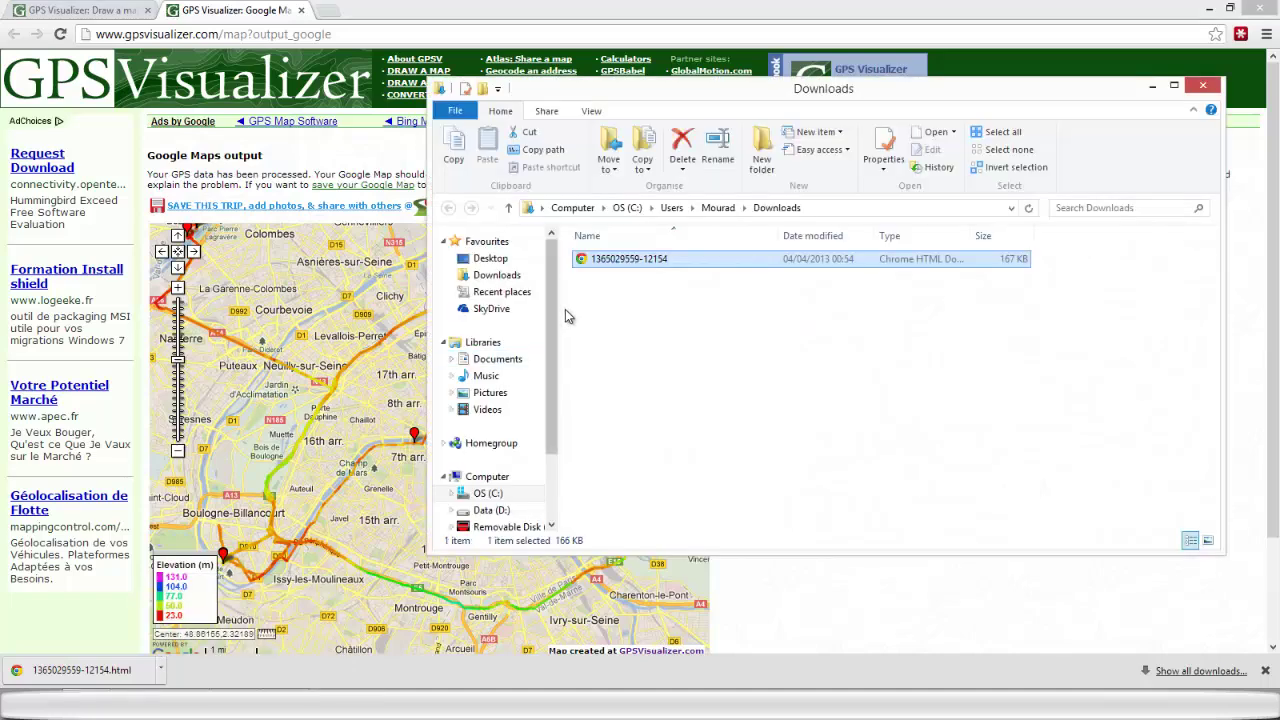
{"action": "left_click_drag", "start_coordinate": [606, 266], "coordinate": [505, 262]}
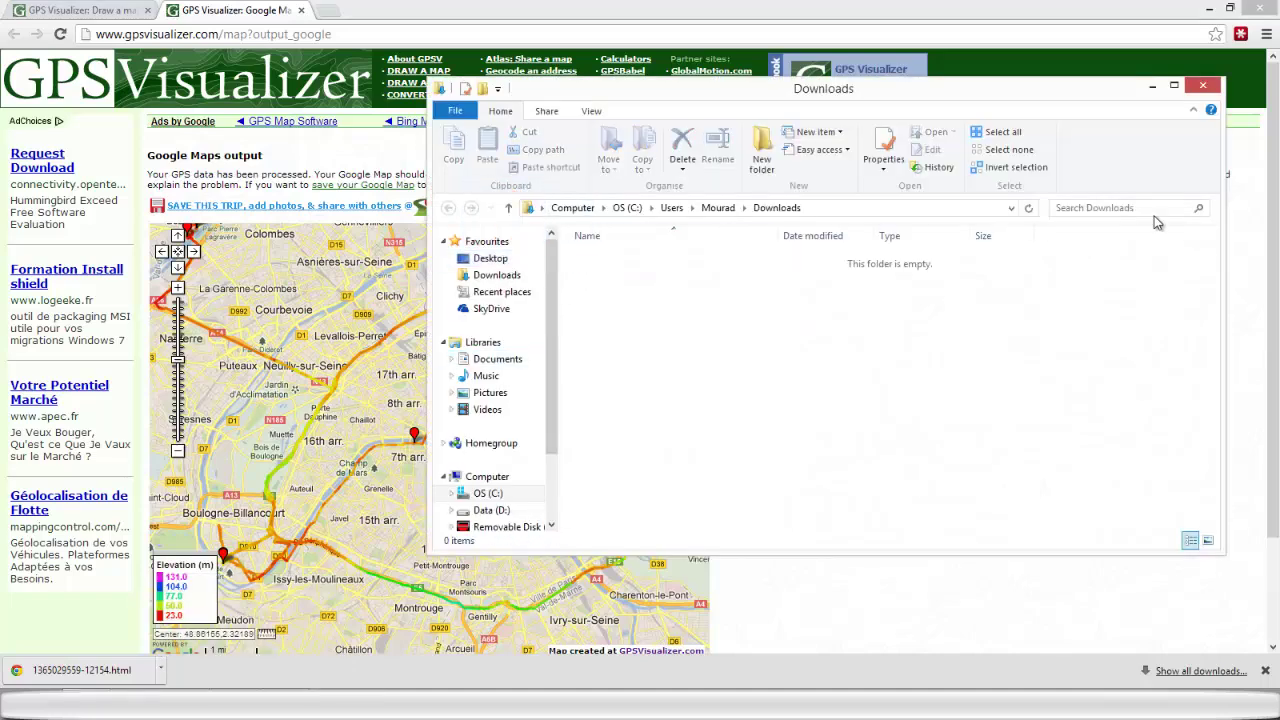
{"action": "left_click", "coordinate": [1203, 87]}
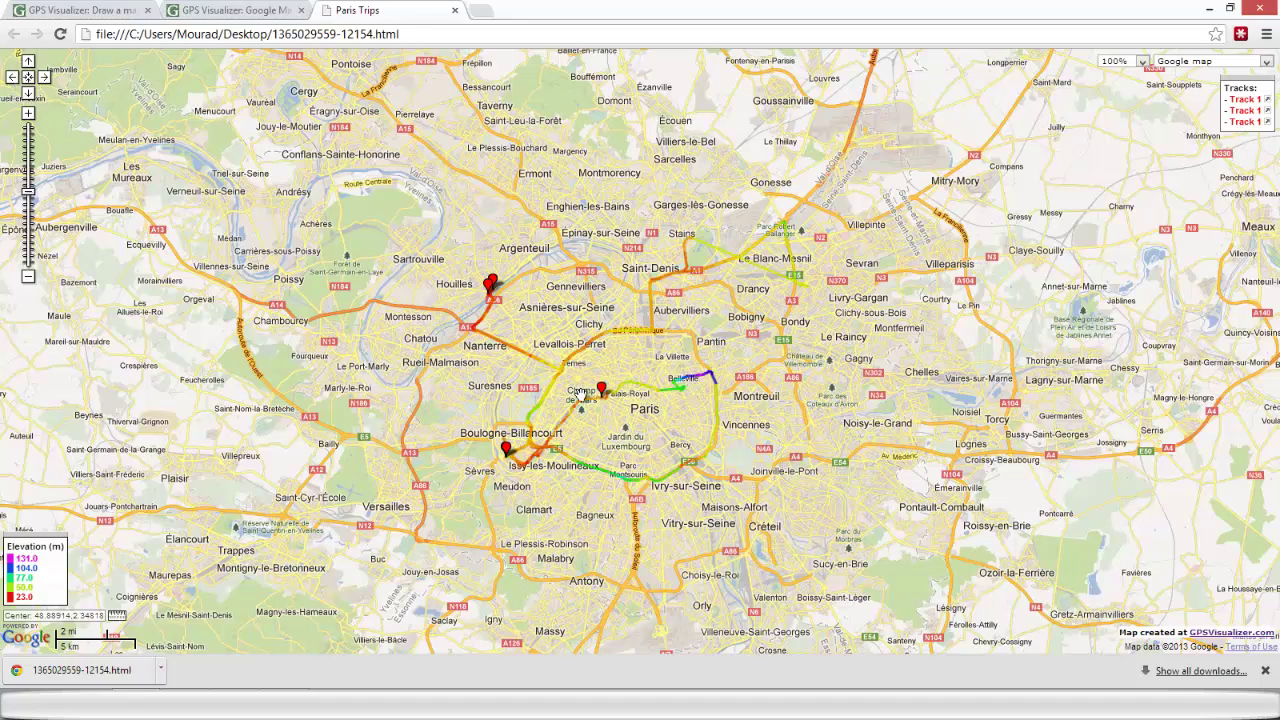
Zoom the saved Paris Trips map in one level, dismiss the download bar, and return to the output tab.
{"action": "scroll", "coordinate": [410, 314], "scroll_direction": "up", "scroll_amount": 1}
{"action": "scroll", "coordinate": [410, 312], "scroll_direction": "down", "scroll_amount": 1}
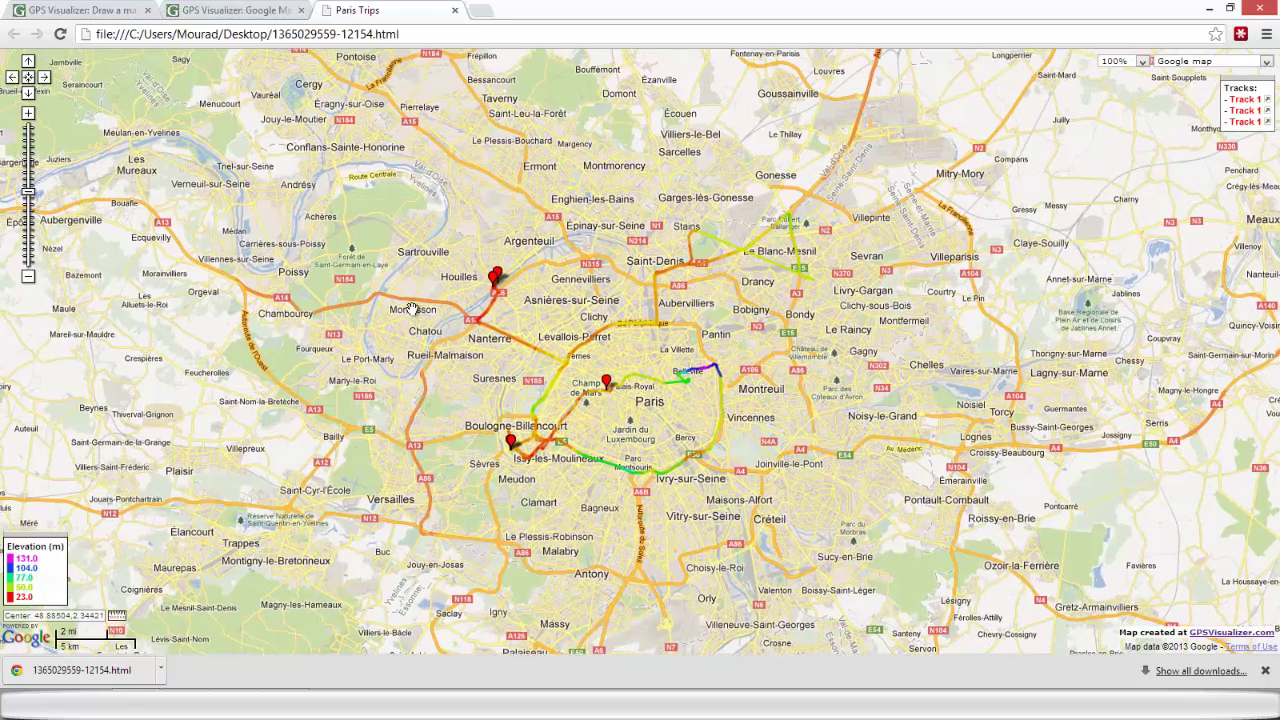
{"action": "left_click", "coordinate": [28, 113]}
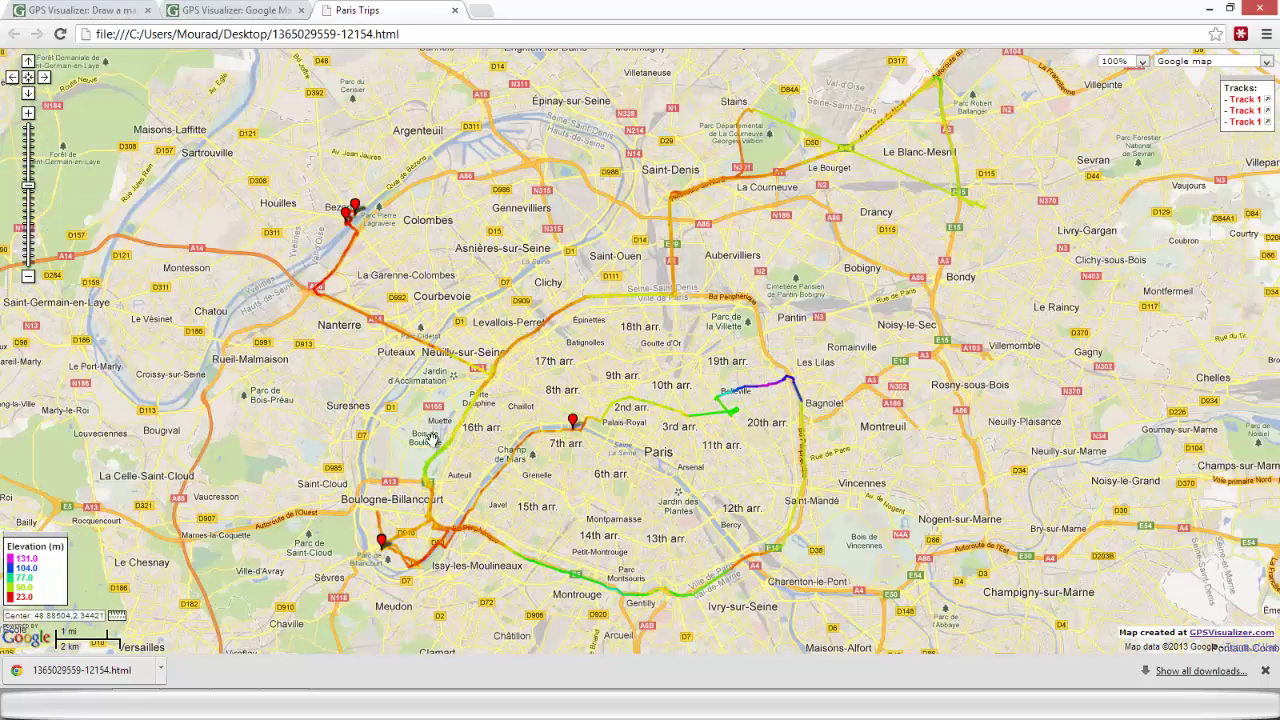
{"action": "left_click", "coordinate": [1265, 670]}
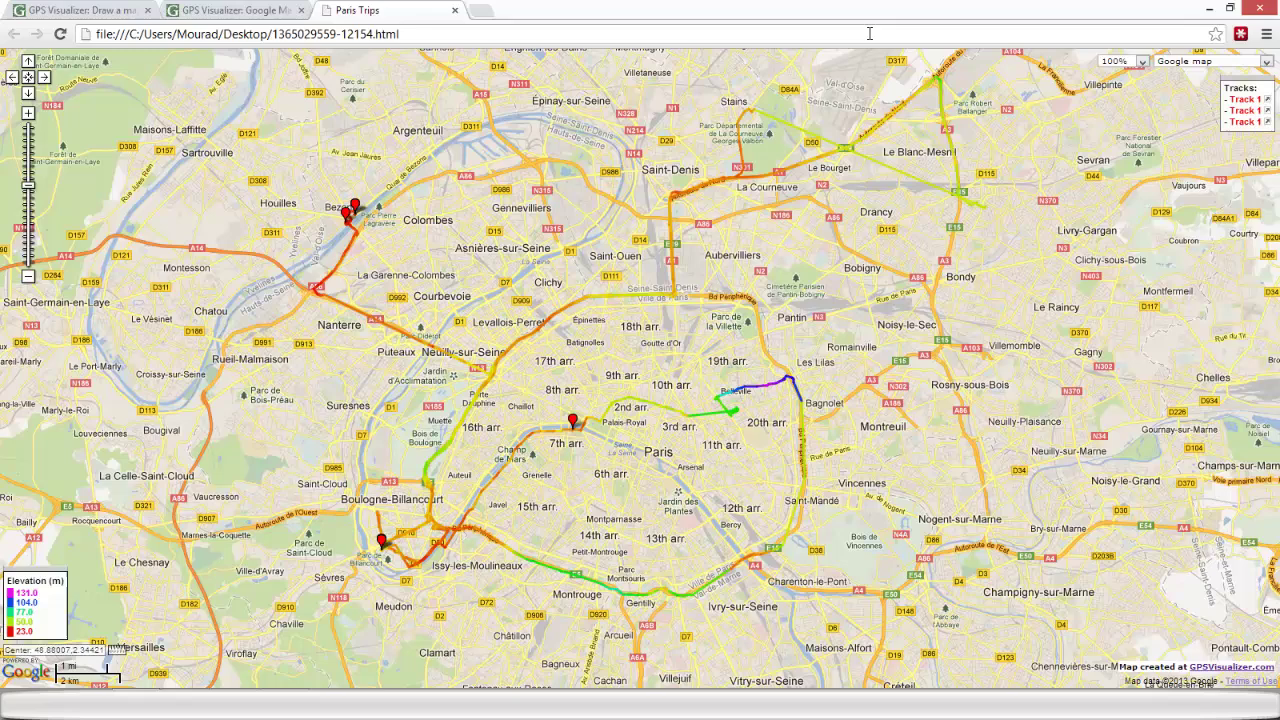
{"action": "left_click", "coordinate": [240, 10]}
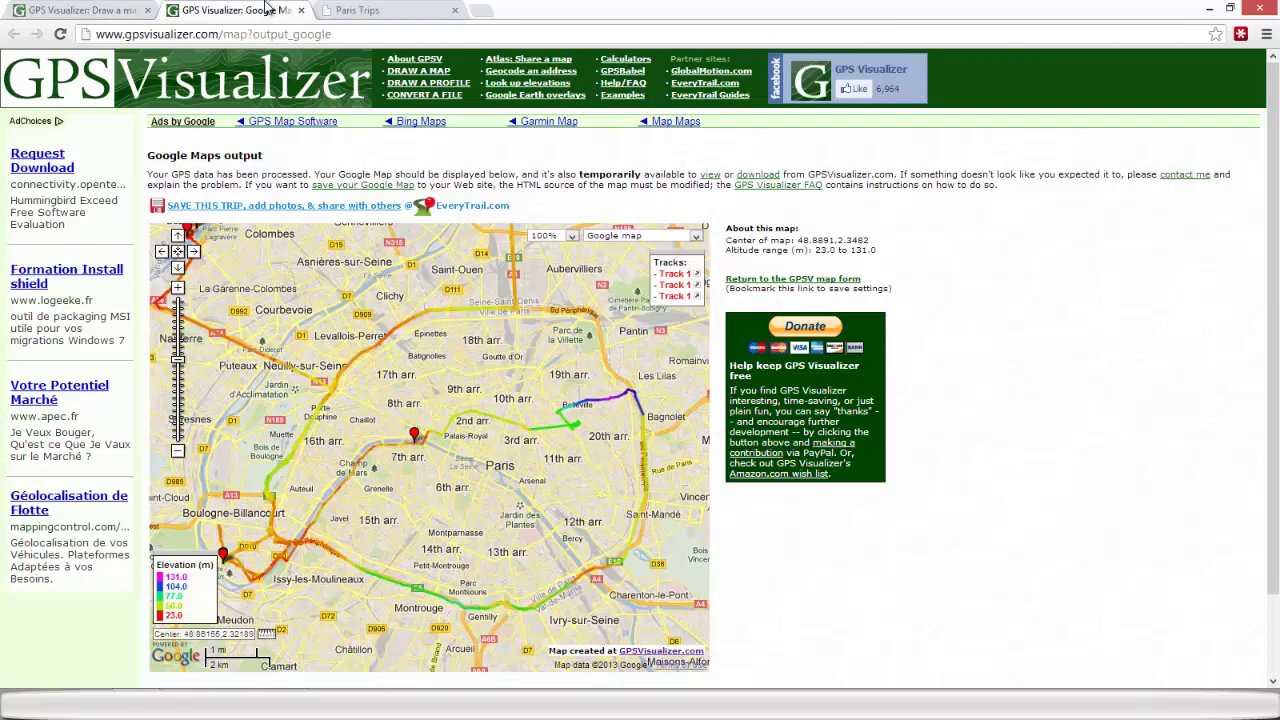
Load the GPS Visualizer home page from the logo and scroll through it.
{"action": "left_click", "coordinate": [143, 85]}
{"action": "scroll", "coordinate": [378, 325], "scroll_direction": "down", "scroll_amount": 1}
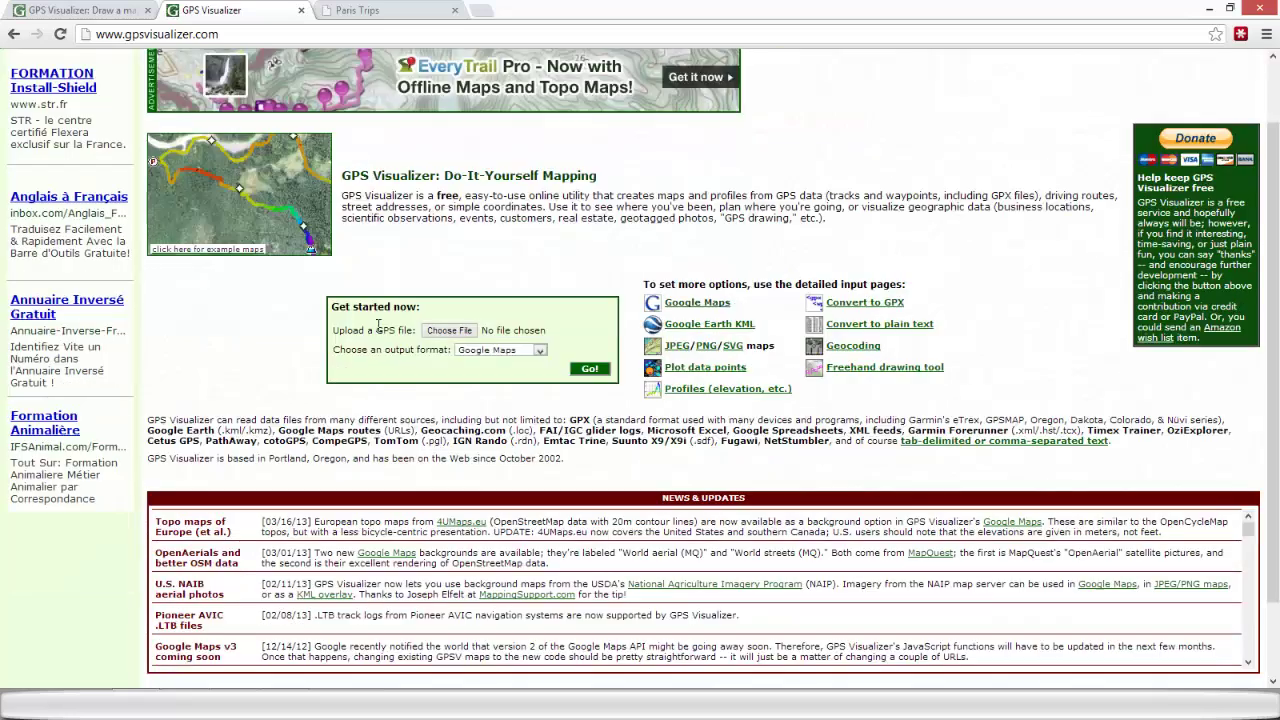
{"action": "scroll", "coordinate": [377, 325], "scroll_direction": "down", "scroll_amount": 1}
{"action": "scroll", "coordinate": [376, 324], "scroll_direction": "up", "scroll_amount": 2}
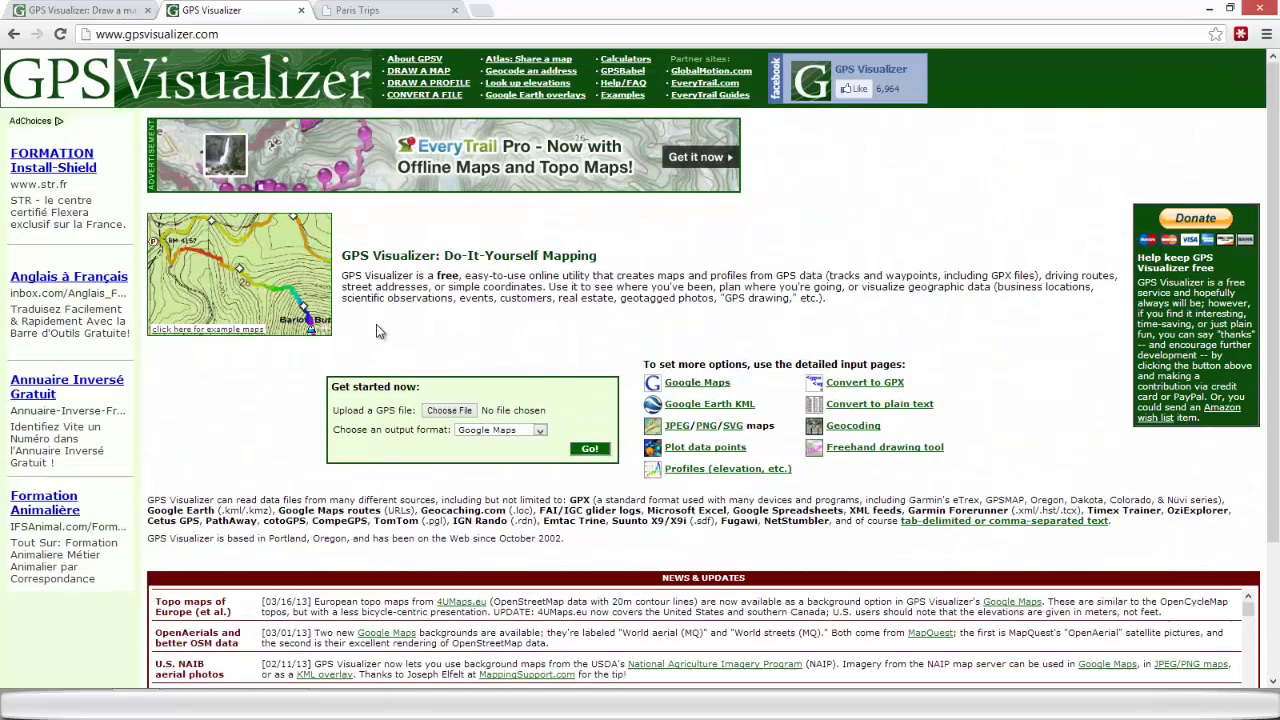